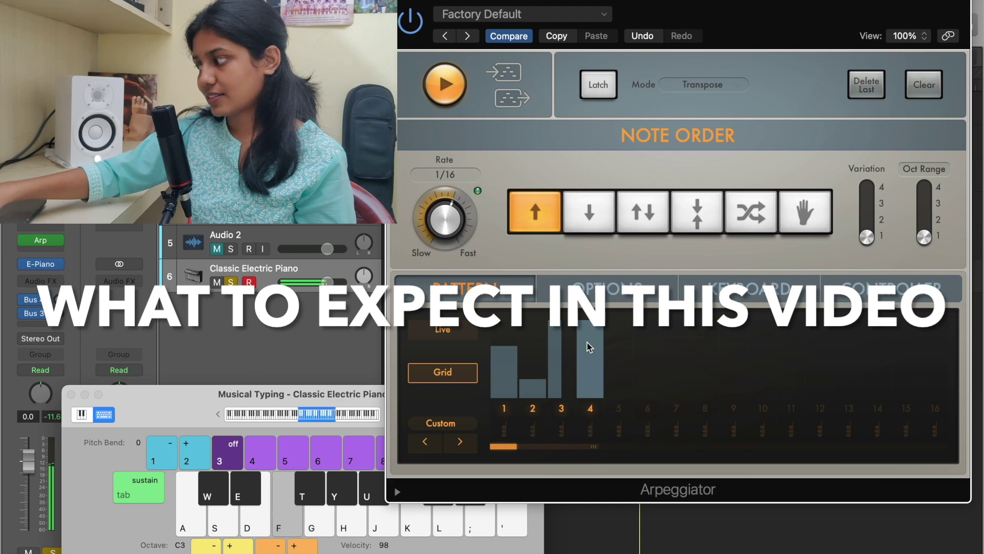
- Play a note through the Arpeggiator and adjust the level of step 4 in its grid pattern
{"action": "key", "text": "h"}
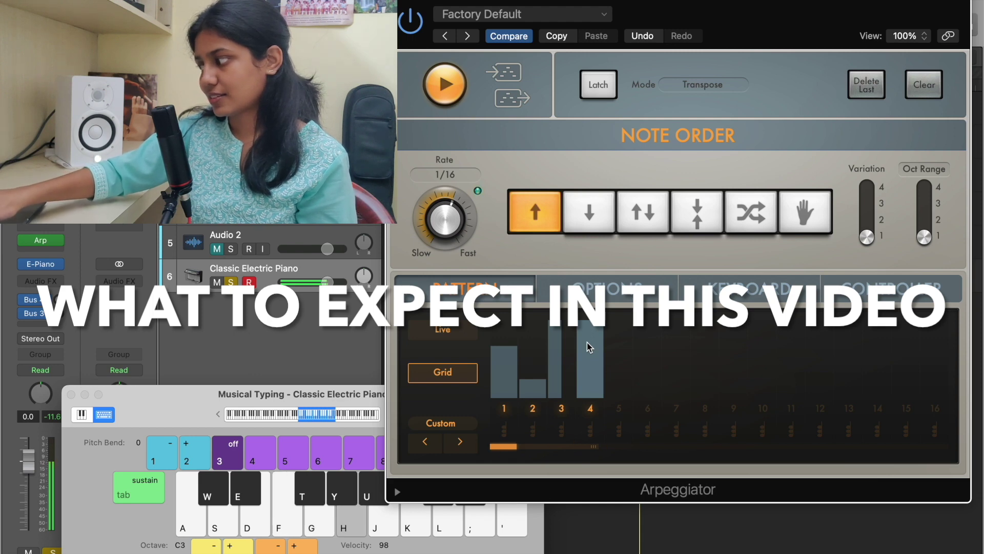
{"action": "left_click_drag", "start_coordinate": [589, 345], "coordinate": [600, 364]}
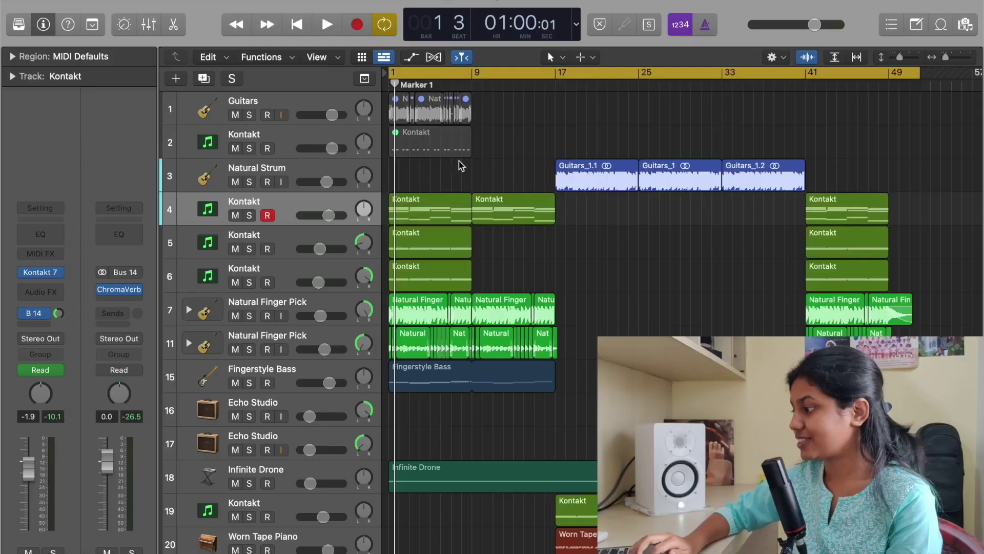
- Look through the arrangement's full track list, from the guitar tracks to the riser track and back
{"action": "scroll", "coordinate": [580, 311], "scroll_direction": "down", "scroll_amount": 3}
{"action": "scroll", "coordinate": [579, 311], "scroll_direction": "down", "scroll_amount": 8}
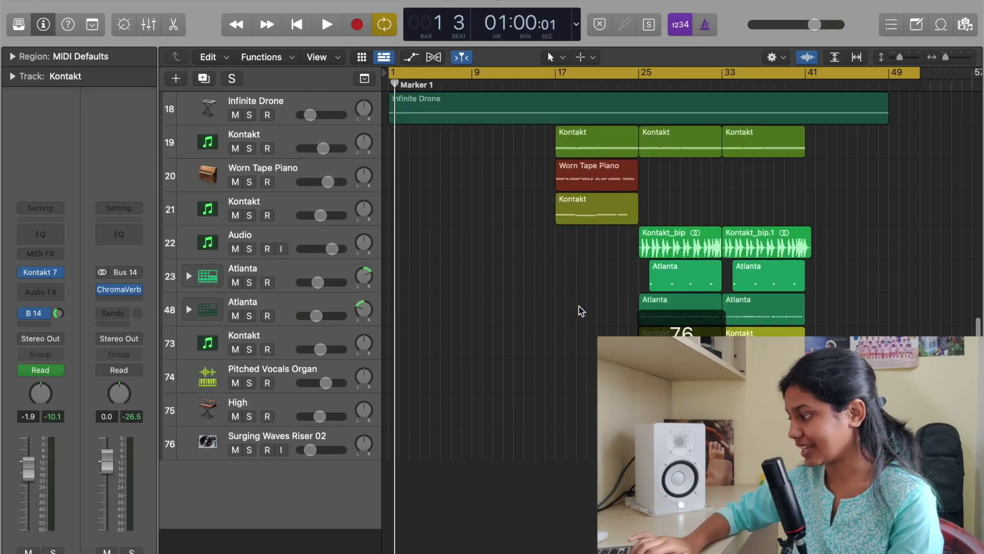
{"action": "scroll", "coordinate": [578, 310], "scroll_direction": "up", "scroll_amount": 10}
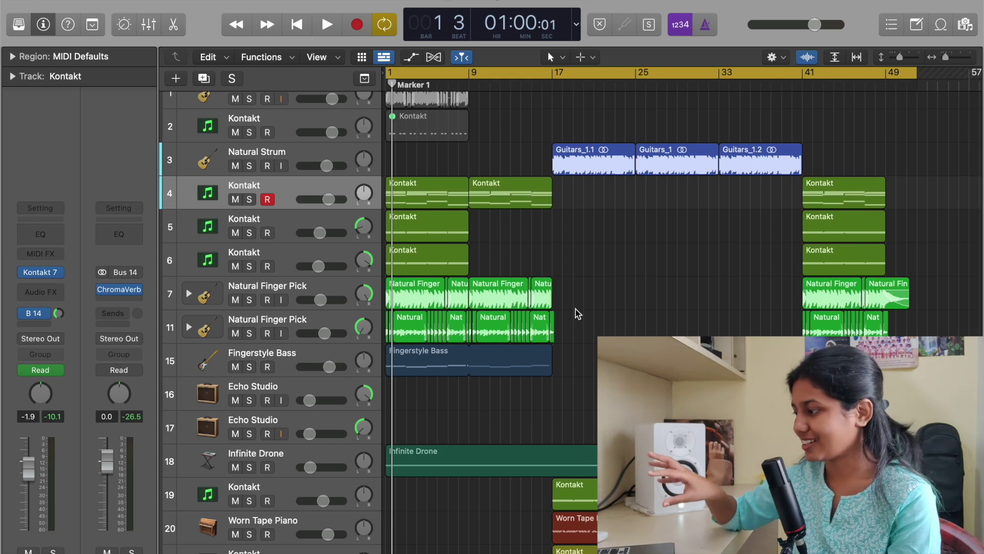
{"action": "scroll", "coordinate": [577, 313], "scroll_direction": "down", "scroll_amount": 3}
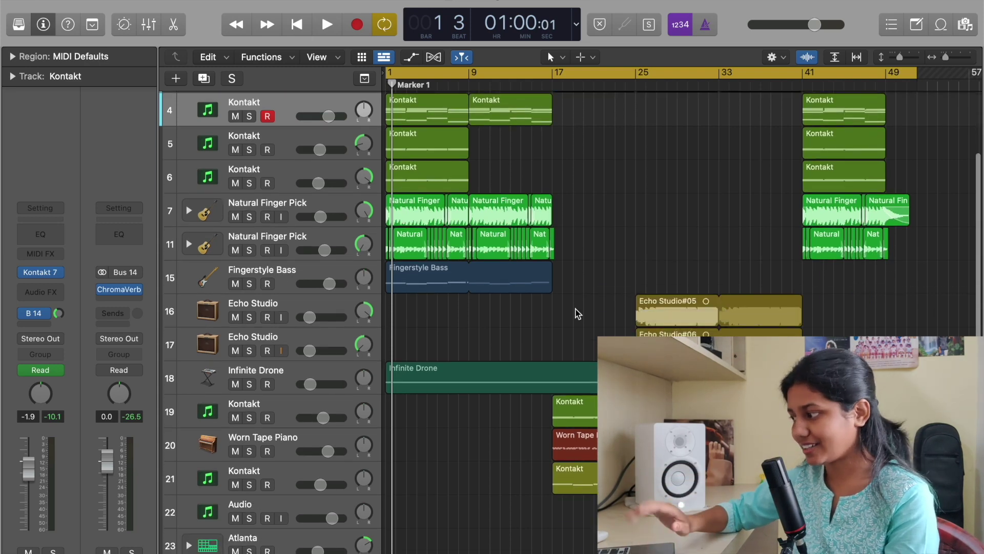
{"action": "scroll", "coordinate": [578, 314], "scroll_direction": "up", "scroll_amount": 2}
{"action": "scroll", "coordinate": [578, 314], "scroll_direction": "up", "scroll_amount": 1}
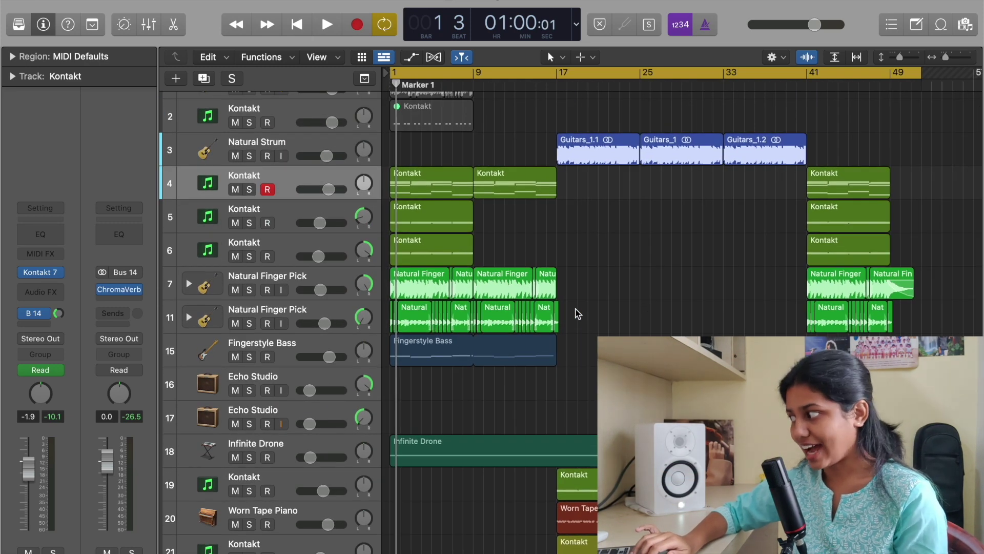
{"action": "scroll", "coordinate": [577, 313], "scroll_direction": "up", "scroll_amount": 1}
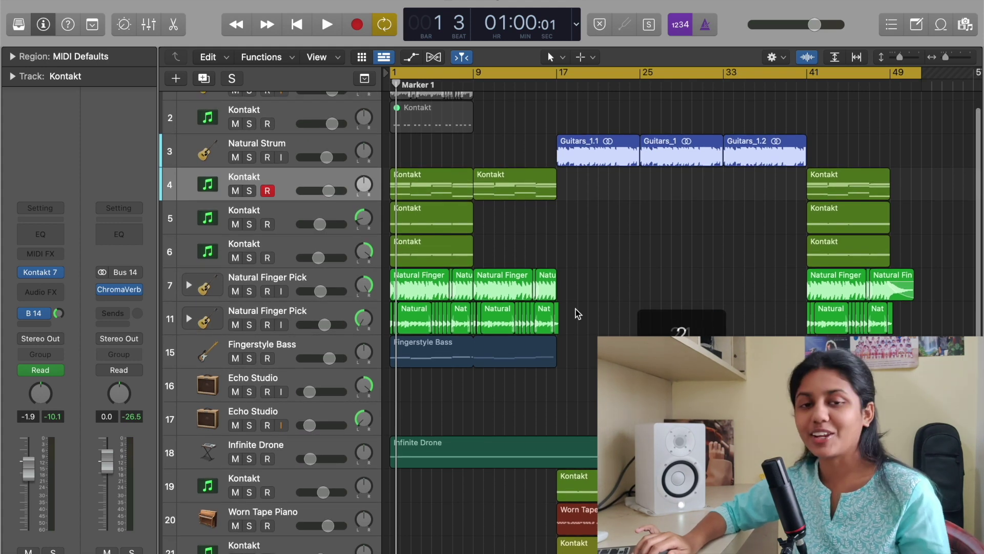
- Set the cycle range to bars 1 to 9 and play back the intro section
{"action": "left_click_drag", "start_coordinate": [921, 73], "coordinate": [481, 115]}
{"action": "key", "text": "space"}
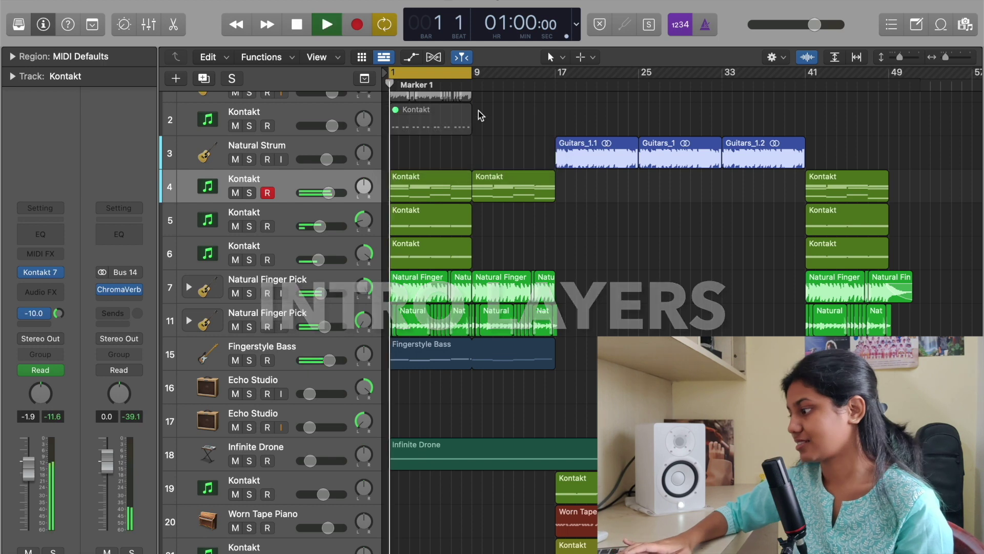
{"action": "scroll", "coordinate": [492, 216], "scroll_direction": "up", "scroll_amount": 5}
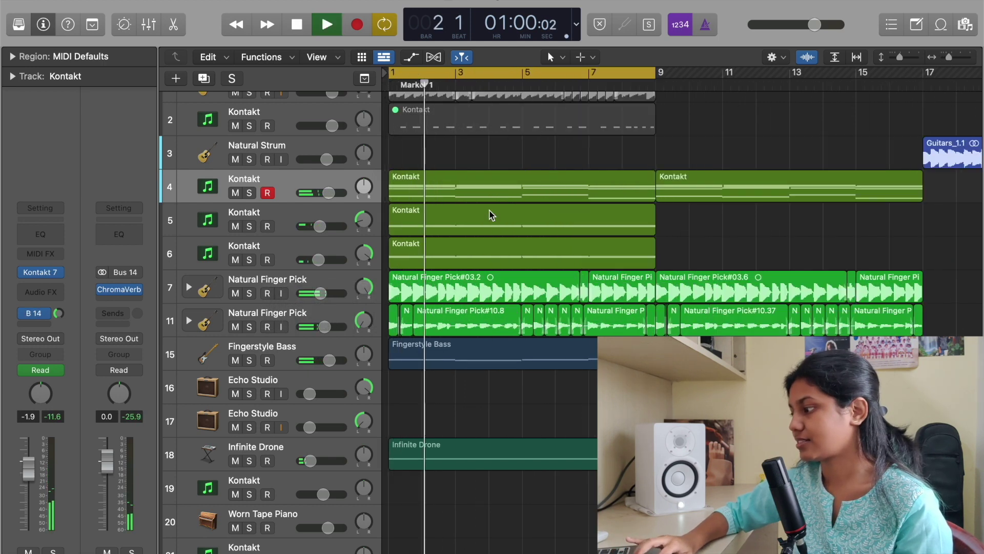
{"action": "scroll", "coordinate": [489, 216], "scroll_direction": "down", "scroll_amount": 1}
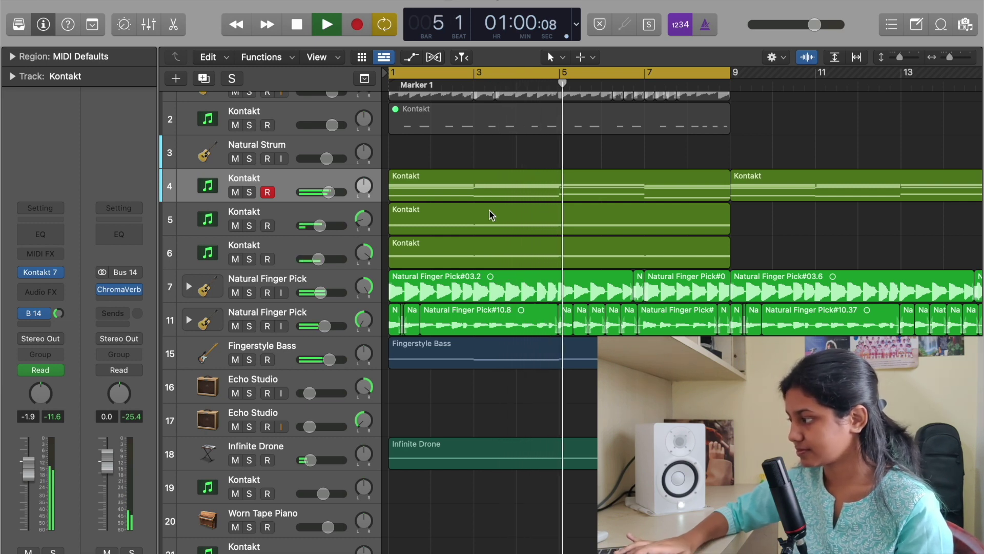
{"action": "key", "text": "space"}
- Mute the two Natural Finger Pick tracks, the Fingerstyle Bass and the Infinite Drone, and play the remaining Kontakt layers
{"action": "scroll", "coordinate": [236, 248], "scroll_direction": "down", "scroll_amount": 2}
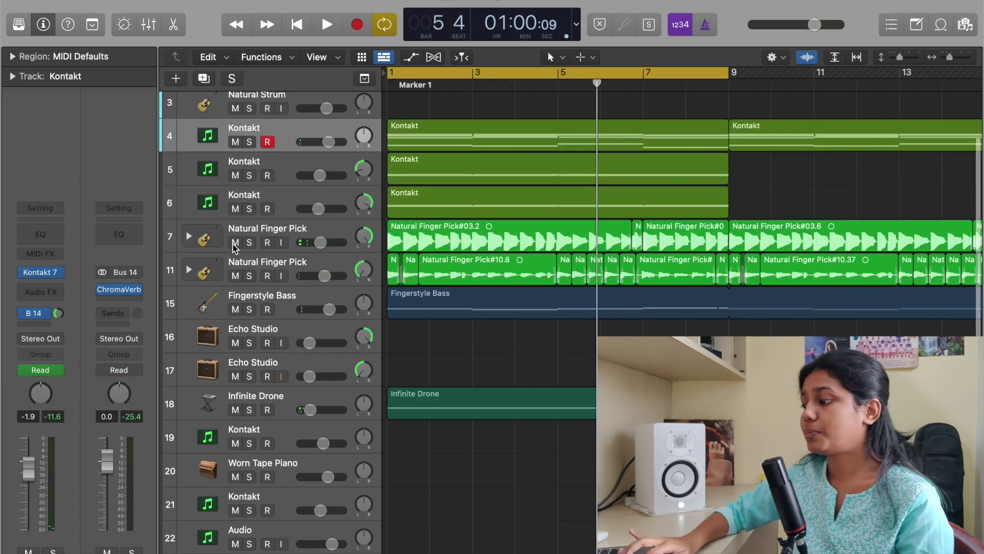
{"action": "left_click", "coordinate": [236, 310]}
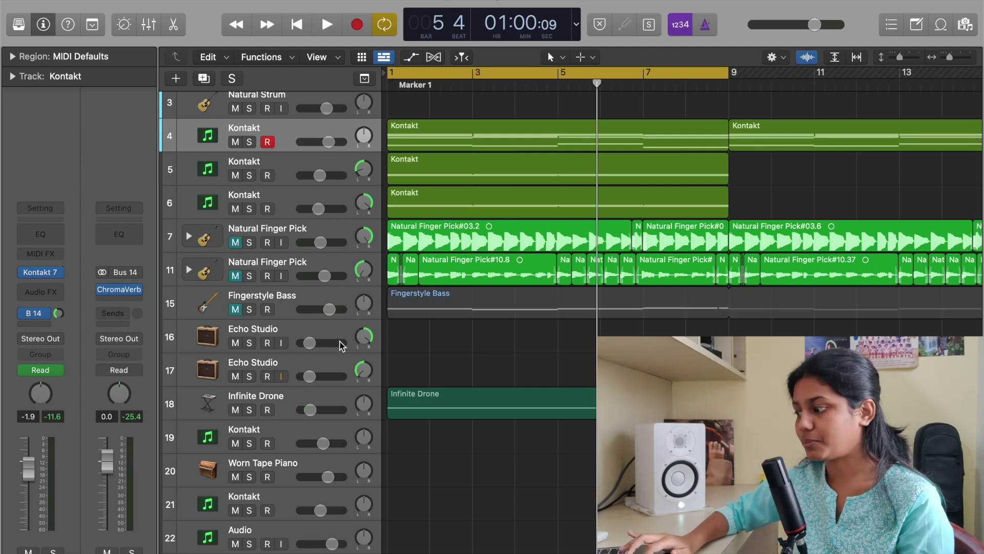
{"action": "left_click", "coordinate": [237, 410]}
{"action": "key", "text": "space"}
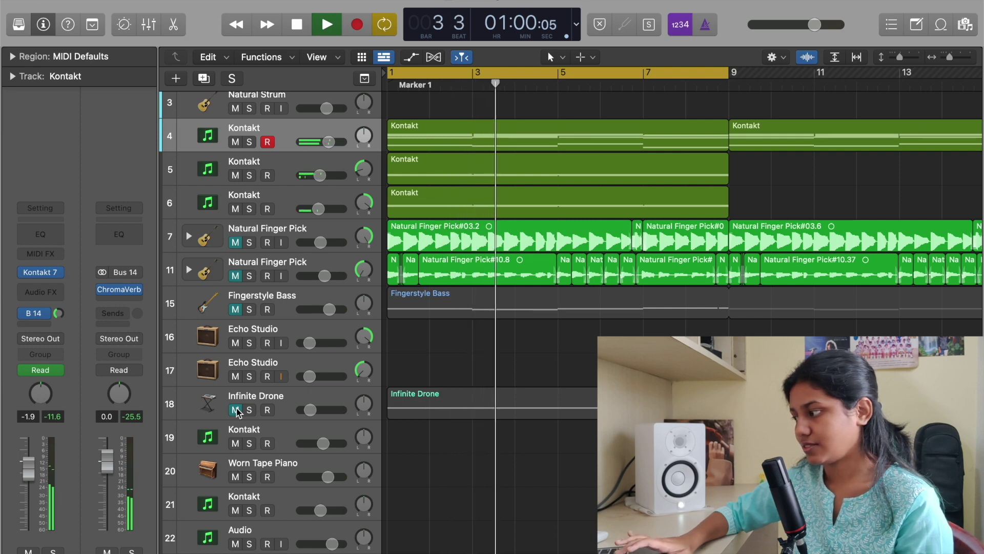
{"action": "key", "text": "space"}
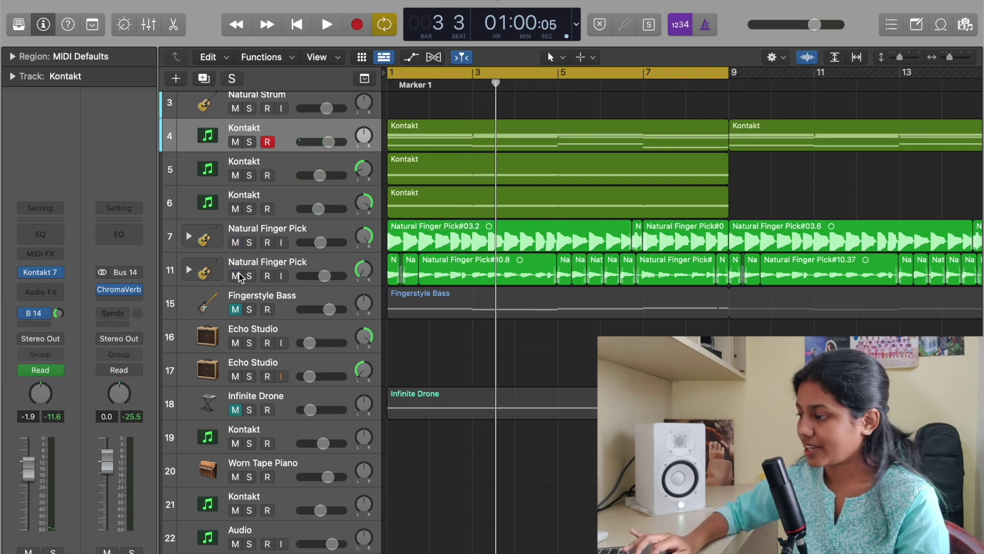
- Unmute the finger-pick and bass tracks, solo both Natural Finger Pick tracks and play them from bar 1
{"action": "left_click", "coordinate": [236, 309]}
{"action": "left_click", "coordinate": [249, 243]}
{"action": "left_click", "coordinate": [249, 276]}
{"action": "key", "text": "Return"}
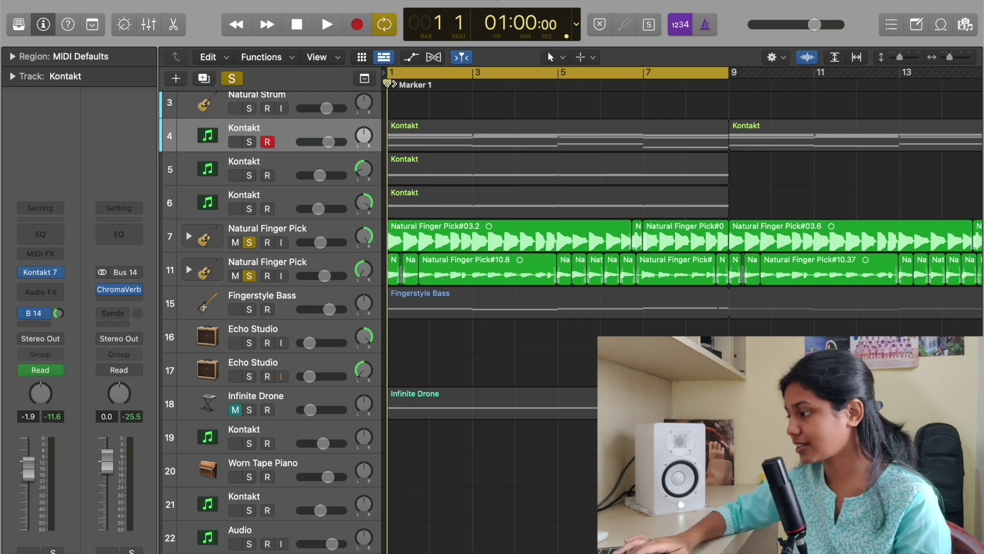
{"action": "key", "text": "space"}
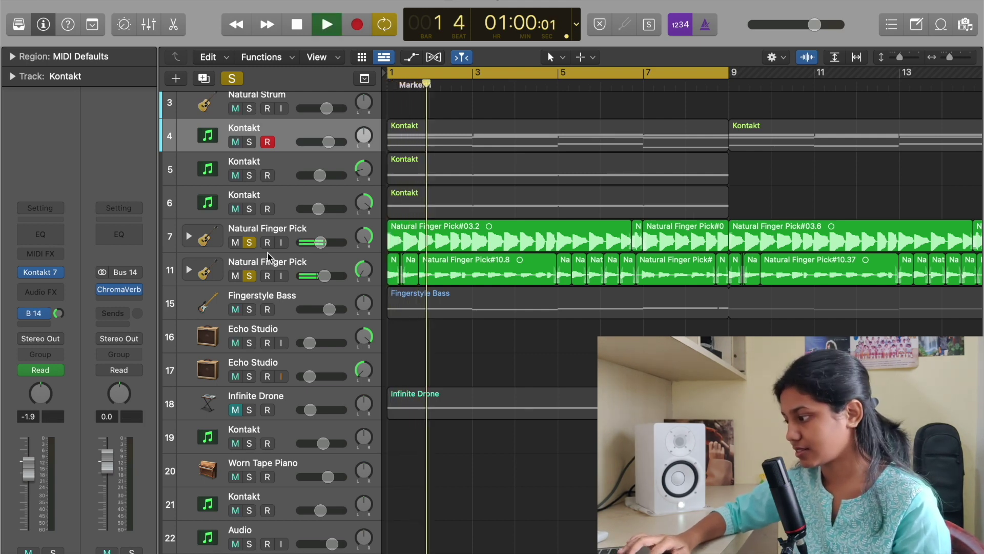
{"action": "left_click", "coordinate": [236, 242]}
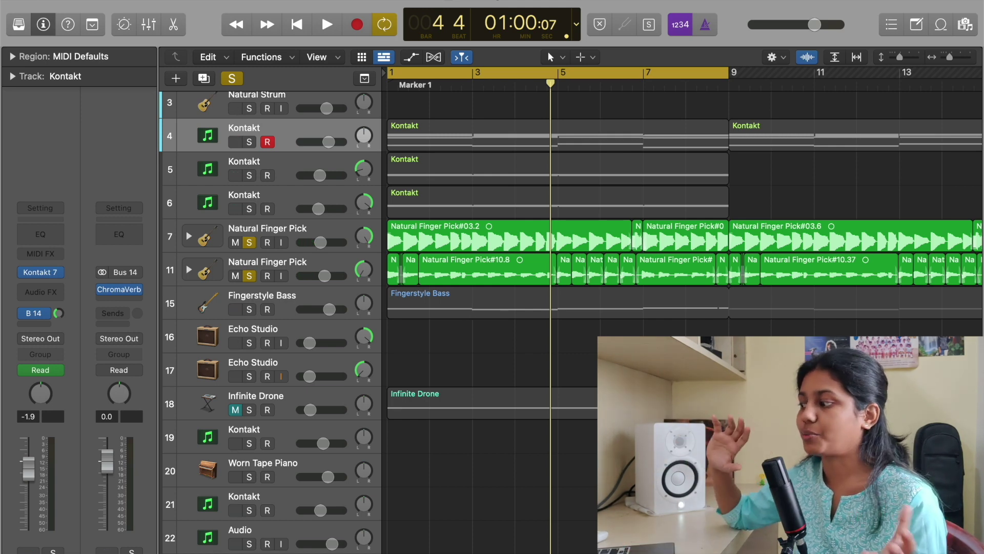
- Solo Kontakt tracks 4, 5 and 6 as well and play them with the finger-picked guitars
{"action": "left_click_drag", "start_coordinate": [249, 209], "coordinate": [249, 142]}
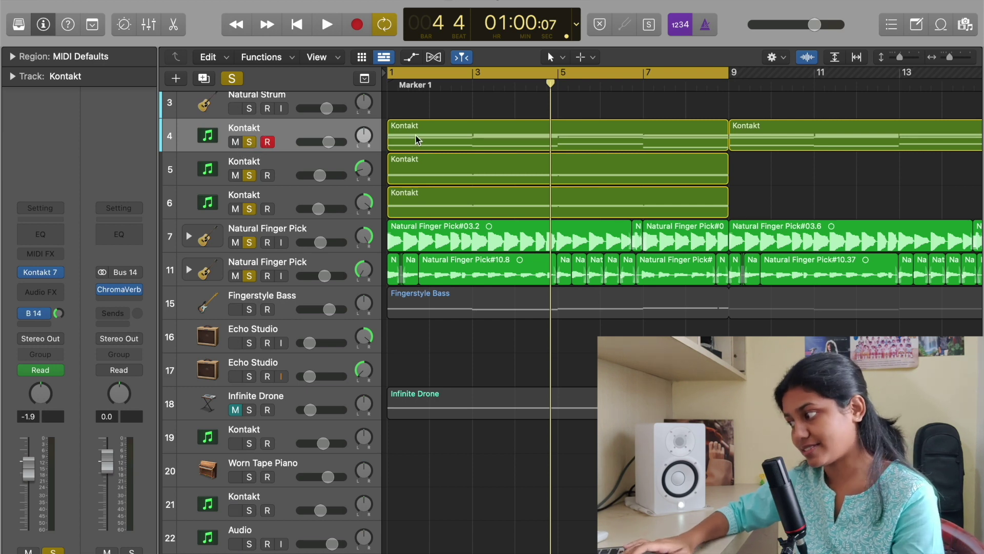
{"action": "key", "text": "space"}
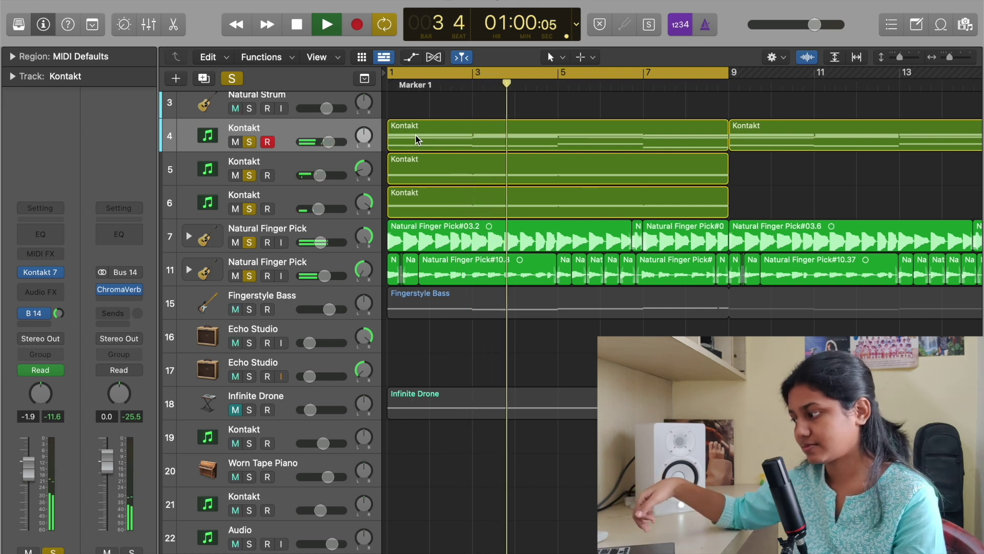
{"action": "key", "text": "space"}
- Select both Natural Finger Pick tracks together
{"action": "scroll", "coordinate": [599, 215], "scroll_direction": "up", "scroll_amount": 2}
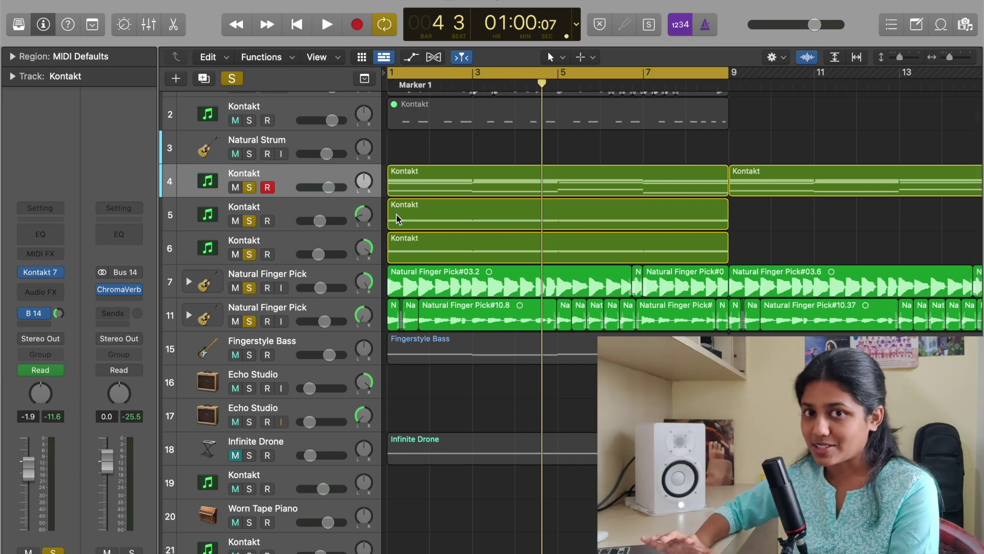
{"action": "left_click", "coordinate": [349, 285]}
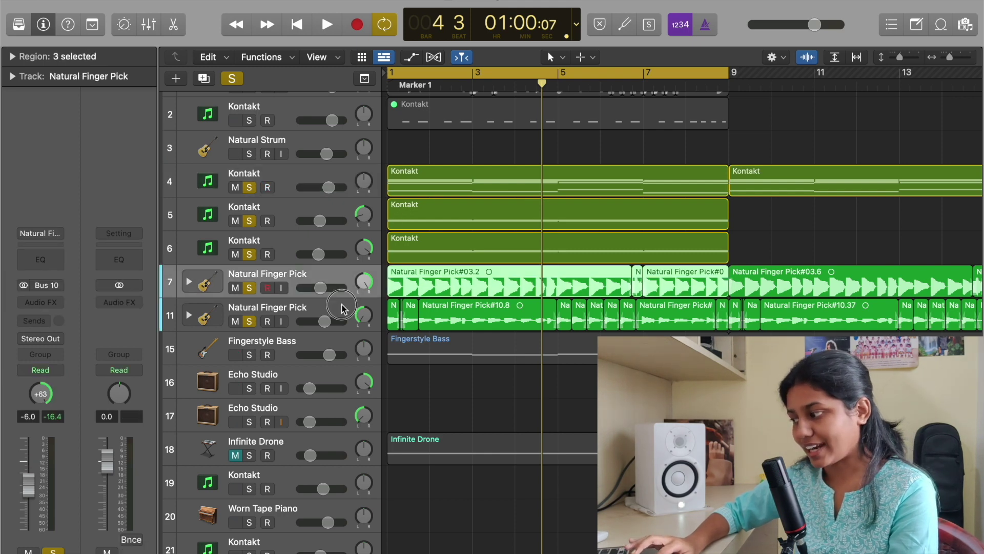
{"action": "left_click", "coordinate": [342, 309], "text": "shift"}
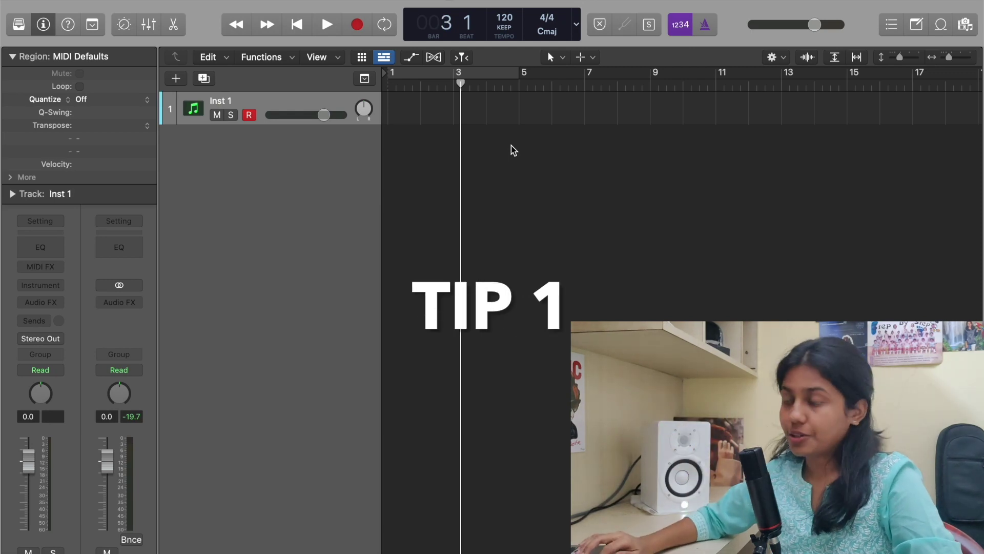
- Create a Quick Sampler (Original) track from the Apple Loop 2-Step Back Flip Beat 01
{"action": "key", "text": "o"}
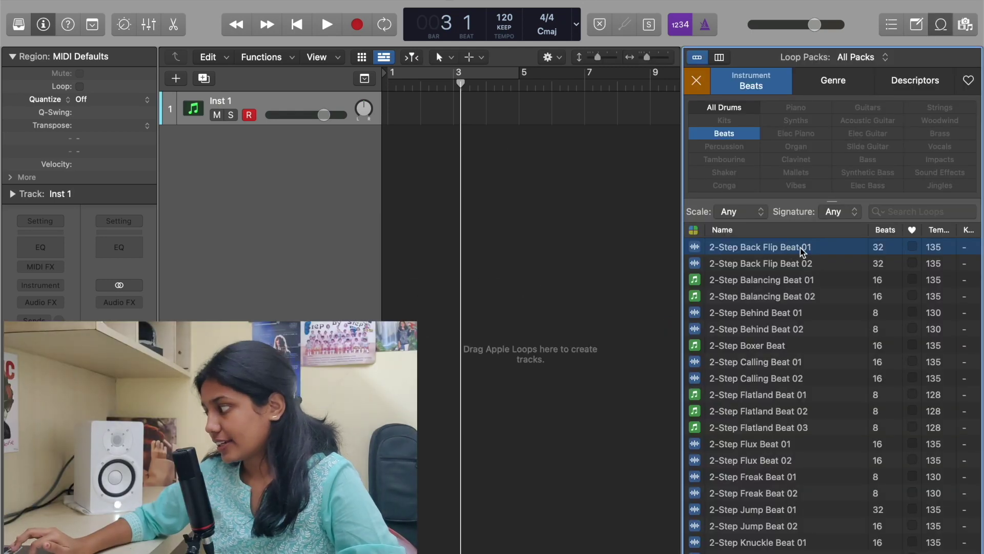
{"action": "left_click_drag", "start_coordinate": [801, 248], "coordinate": [405, 159]}
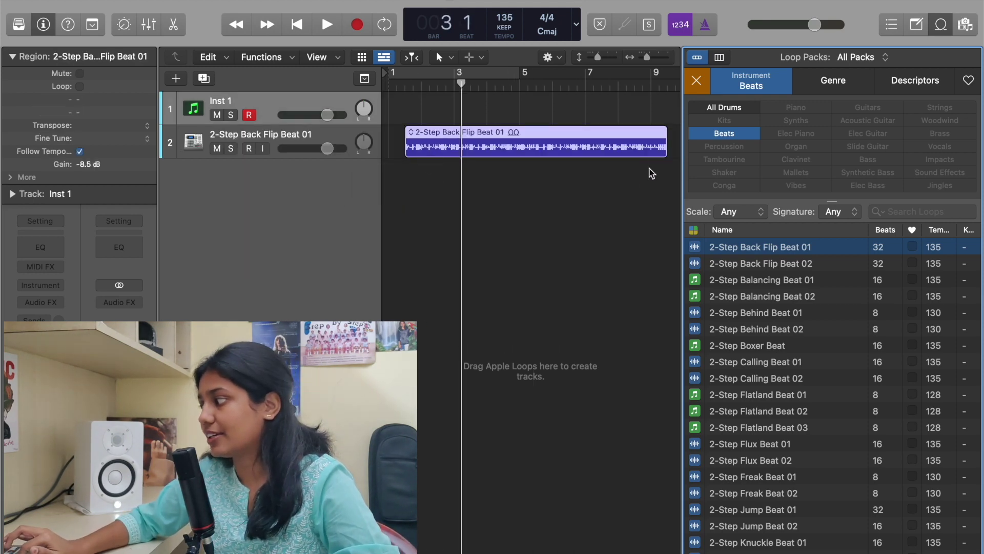
{"action": "key", "text": "super+z"}
{"action": "left_click_drag", "start_coordinate": [769, 249], "coordinate": [311, 159]}
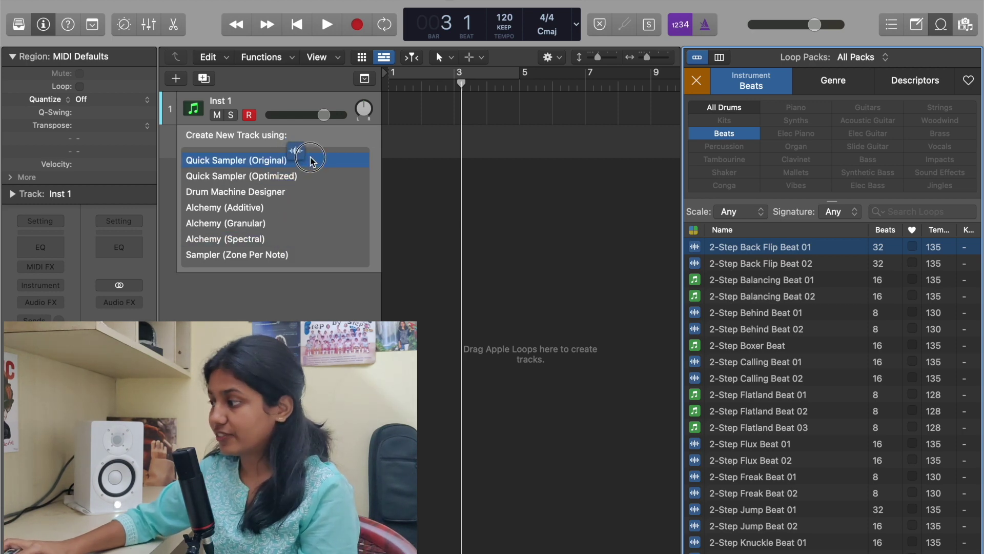
{"action": "left_click_drag", "start_coordinate": [311, 160], "coordinate": [312, 160]}
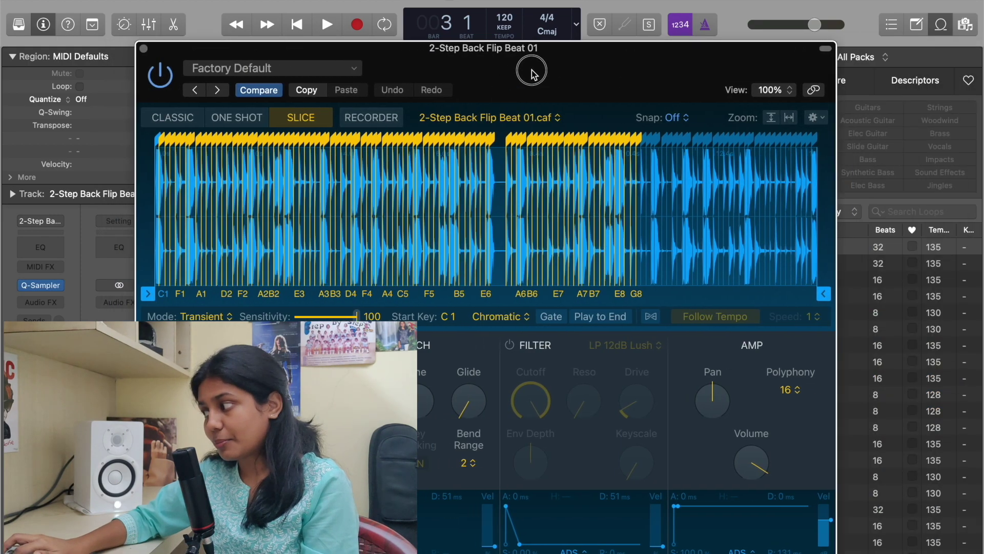
{"action": "left_click_drag", "start_coordinate": [531, 72], "coordinate": [540, 72]}
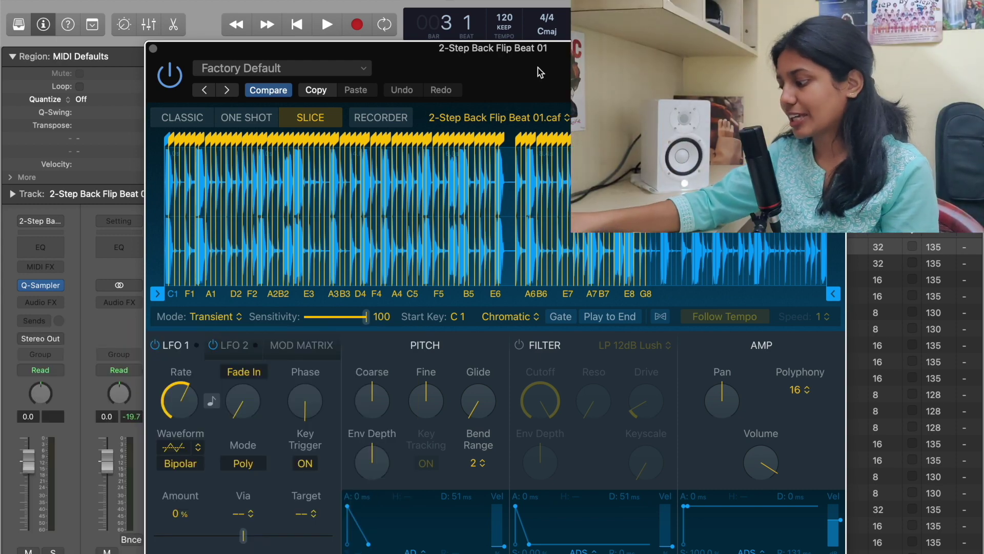
- Audition several slices of the loop with Musical Typing
{"action": "key", "text": "super+k"}
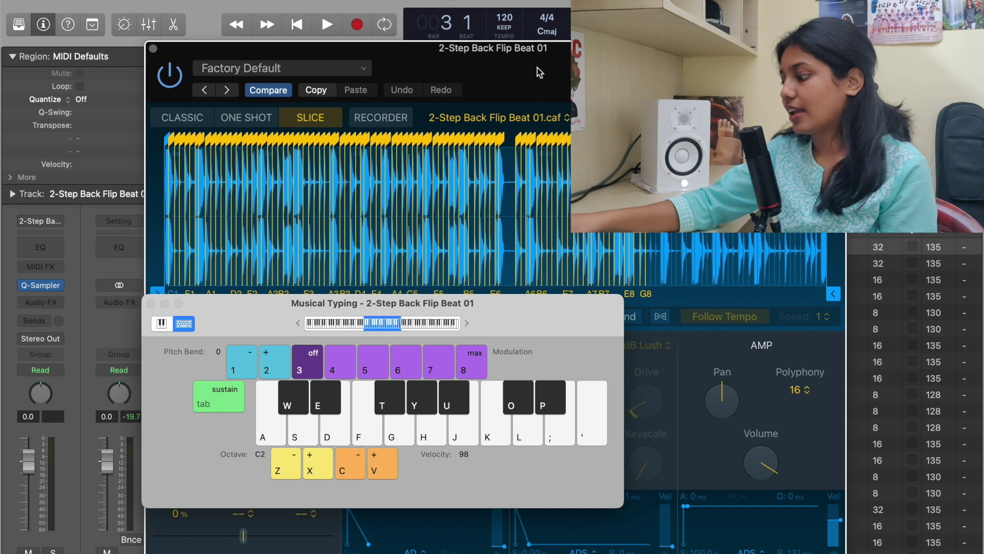
{"action": "key", "text": "d"}
{"action": "key", "text": "f"}
{"action": "key", "text": "t"}
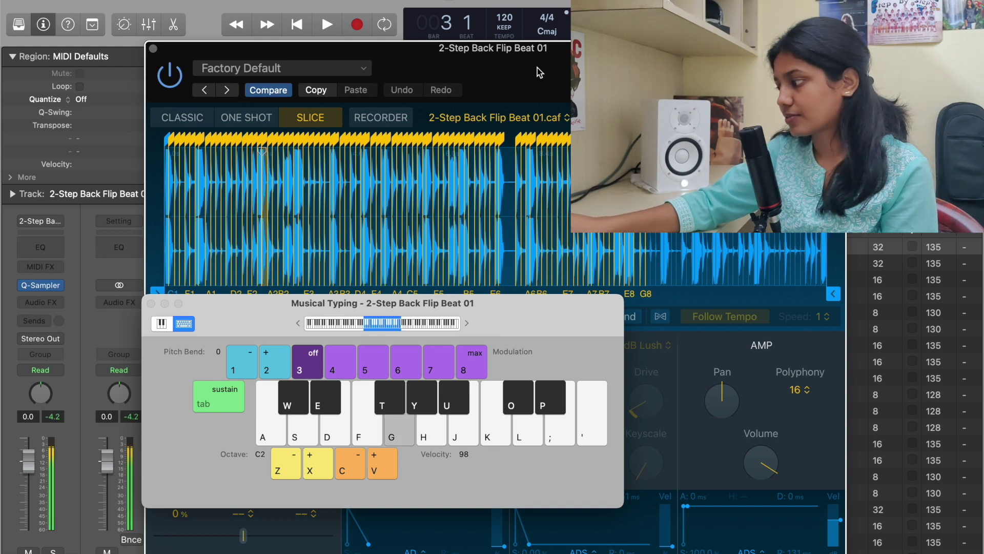
{"action": "key", "text": "y"}
{"action": "key", "text": "y"}
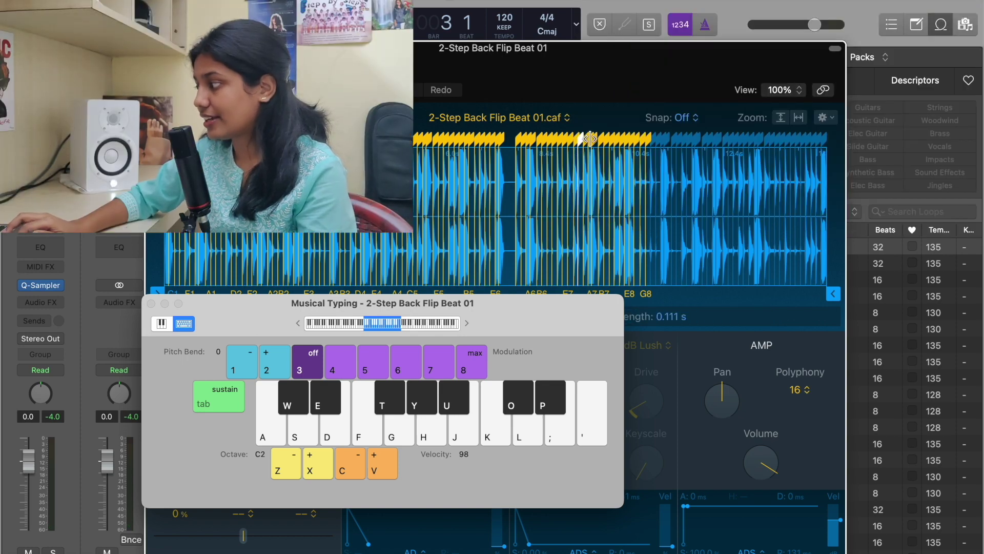
- Hide Musical Typing and remove unwanted slice markers in the later part of the Quick Sampler waveform
{"action": "key", "text": "super+k"}
{"action": "double_click", "coordinate": [584, 138]}
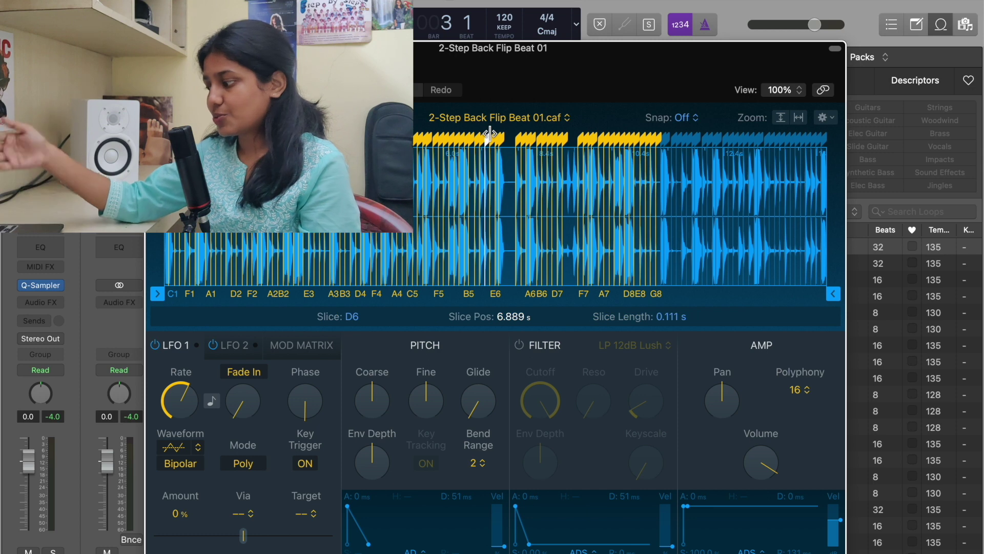
- Record a slice pattern from bar 3 on the sampler track with Musical Typing and open its region in the Piano Roll
{"action": "key", "text": "super+k"}
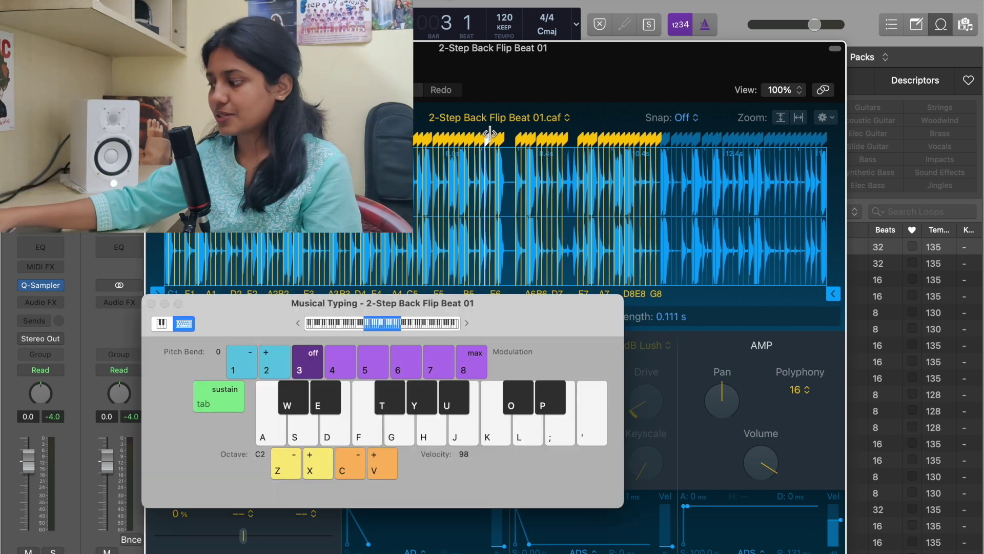
{"action": "key", "text": "f"}
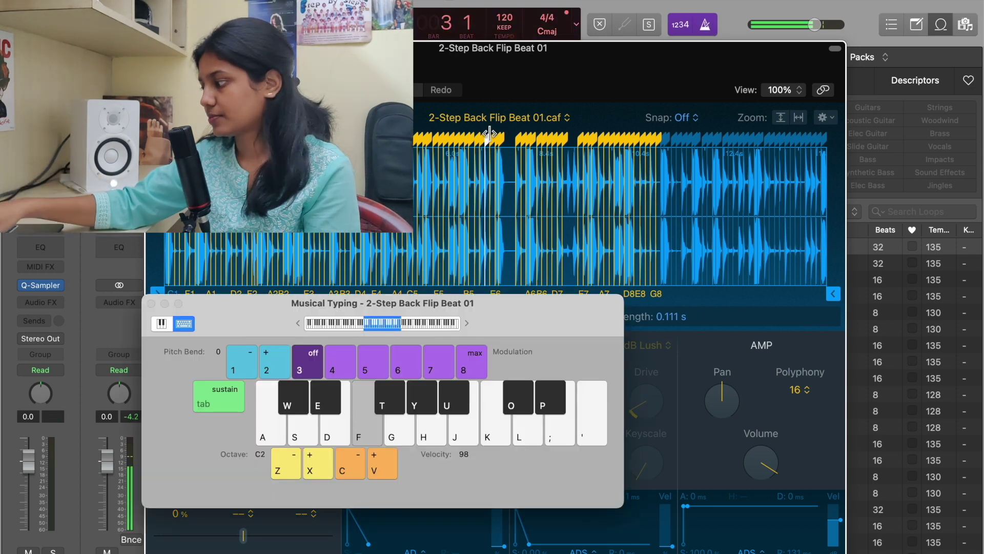
{"action": "key", "text": "f"}
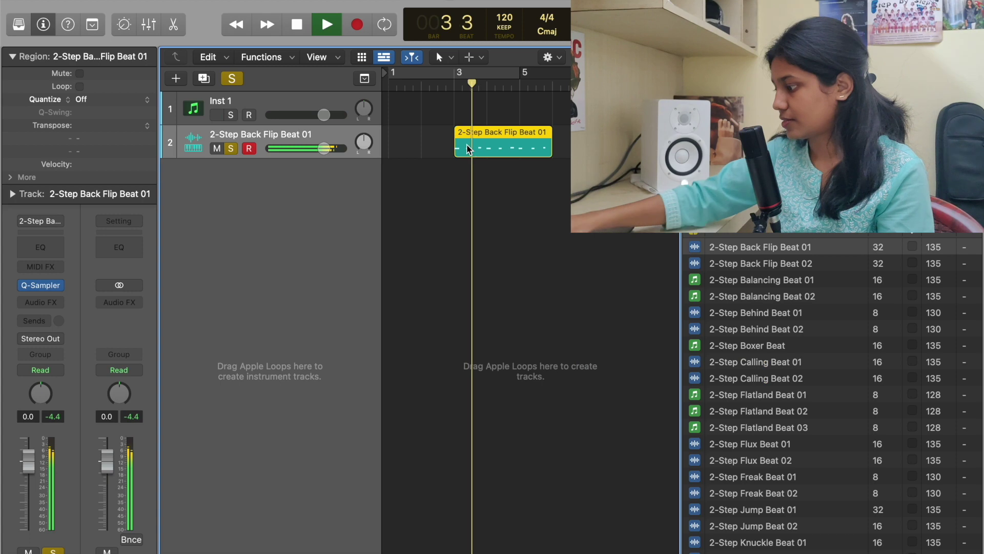
{"action": "key", "text": "p"}
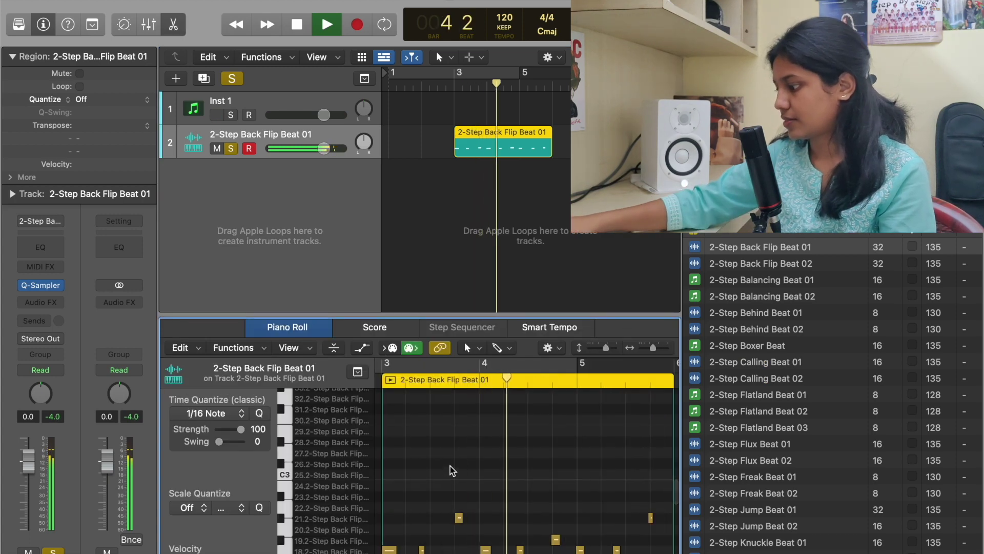
- Select all notes of the recorded slice pattern in the Piano Roll and quantize them to 1/16 notes
{"action": "key", "text": "super+a"}
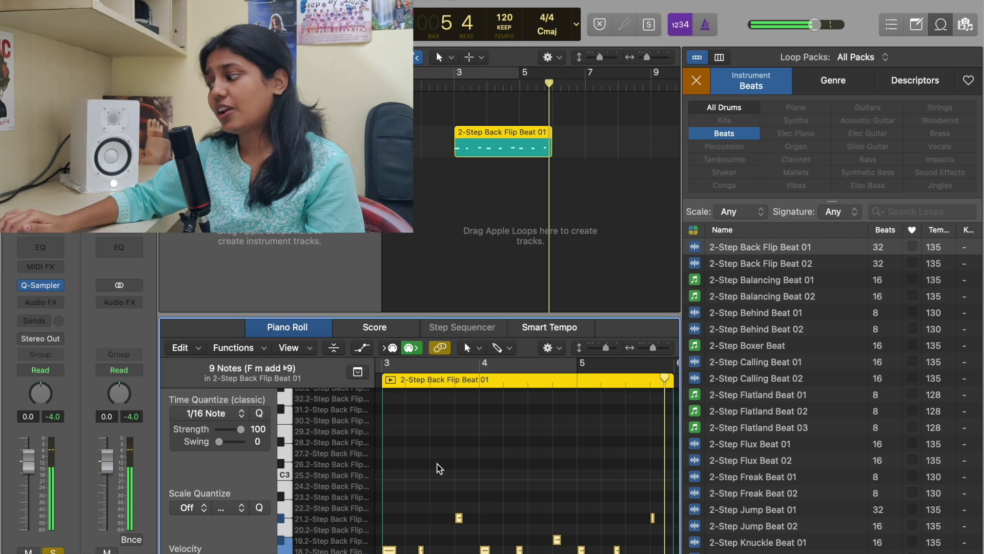
{"action": "scroll", "coordinate": [440, 467], "scroll_direction": "down", "scroll_amount": 4}
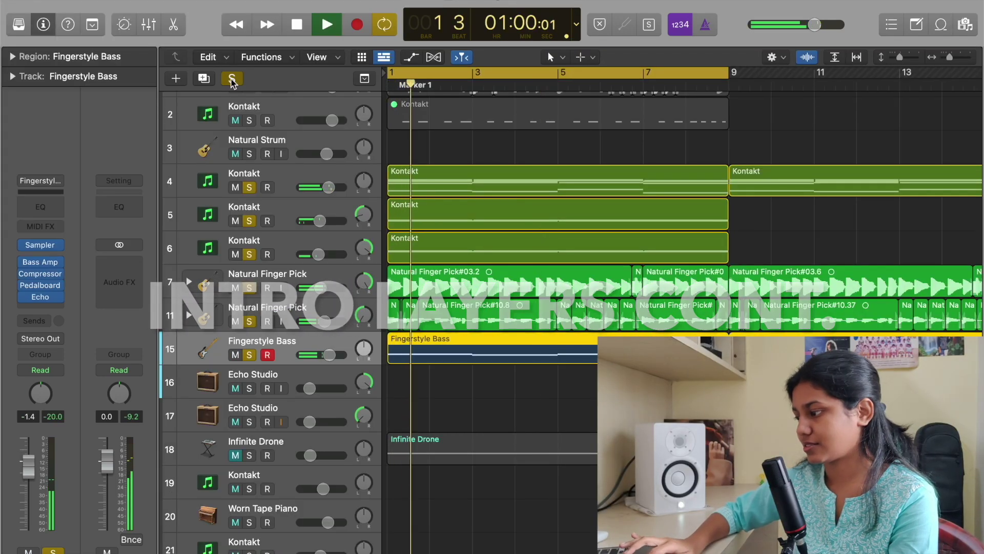
- Audition the Fingerstyle Bass track on its own by soloing only that track, then stop playback and unsolo it
{"action": "left_click", "coordinate": [249, 356], "text": "alt"}
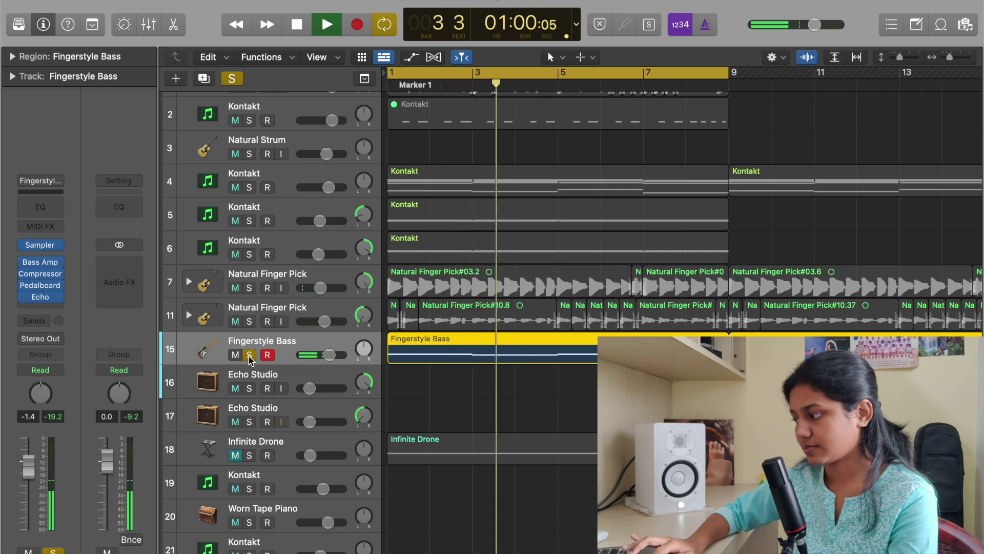
{"action": "key", "text": "space"}
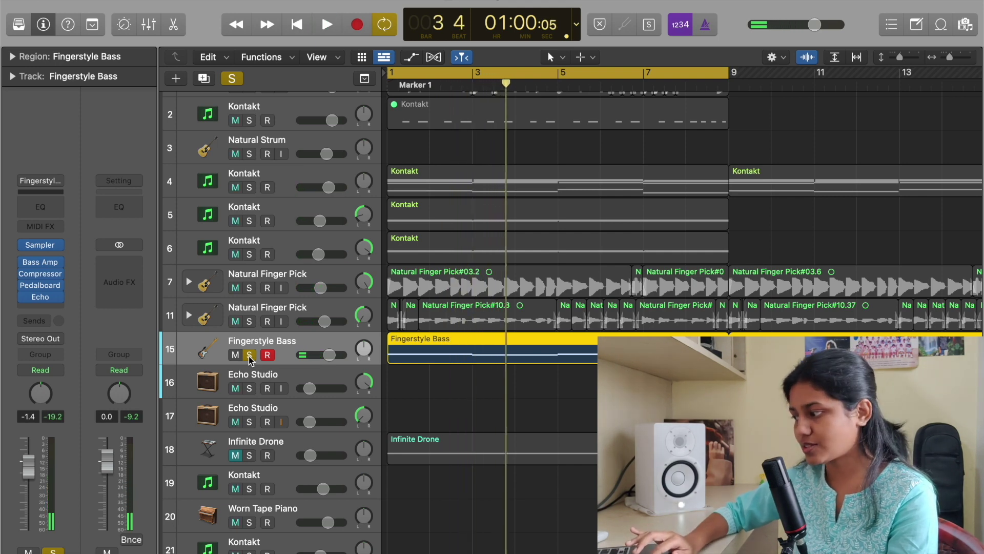
{"action": "left_click", "coordinate": [249, 354]}
- Solo the Infinite Drone track, play it from the intro, then stop playback and unsolo it
{"action": "scroll", "coordinate": [451, 395], "scroll_direction": "down", "scroll_amount": 5}
{"action": "scroll", "coordinate": [450, 395], "scroll_direction": "down", "scroll_amount": 4}
{"action": "scroll", "coordinate": [450, 395], "scroll_direction": "up", "scroll_amount": 3}
{"action": "left_click", "coordinate": [306, 358]}
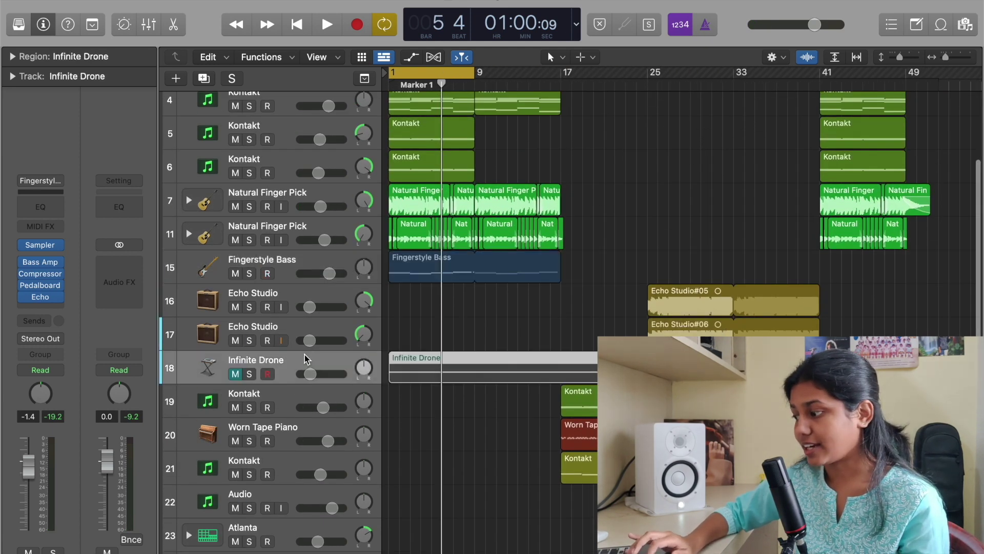
{"action": "left_click", "coordinate": [249, 374]}
{"action": "key", "text": "space"}
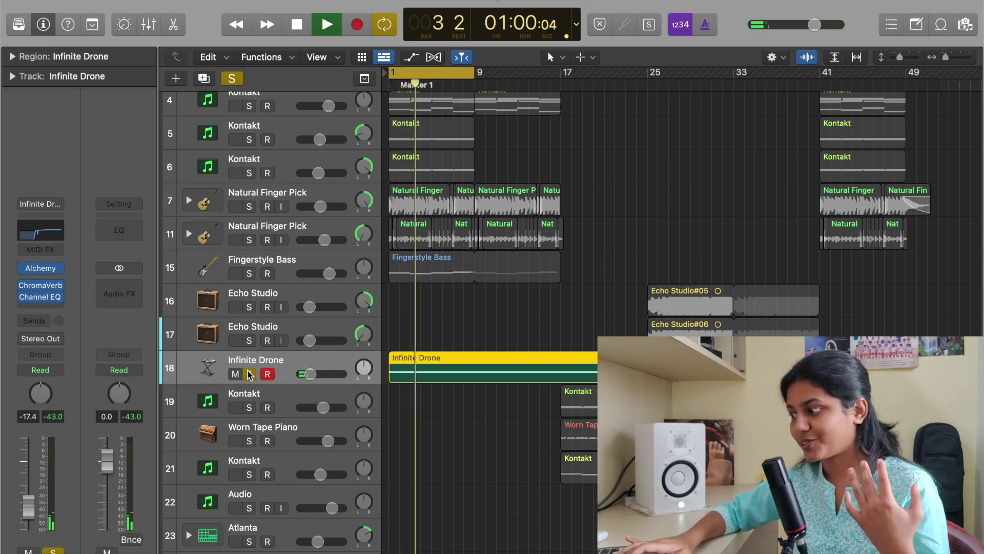
{"action": "key", "text": "space"}
{"action": "left_click", "coordinate": [249, 373]}
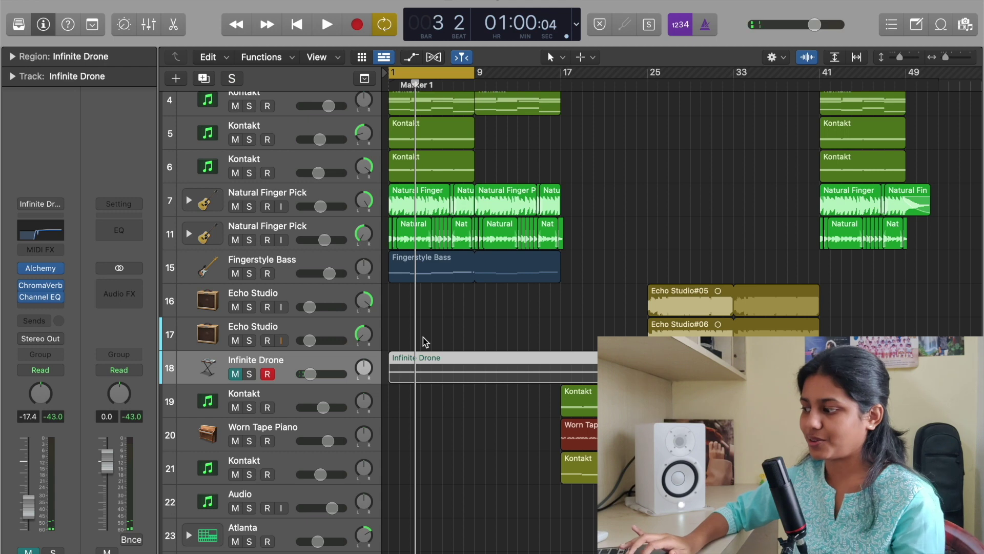
- Unmute the Infinite Drone track and audition it soloed with its ChromaVerb reverb settings open, then close the reverb
{"action": "scroll", "coordinate": [425, 342], "scroll_direction": "up", "scroll_amount": 3}
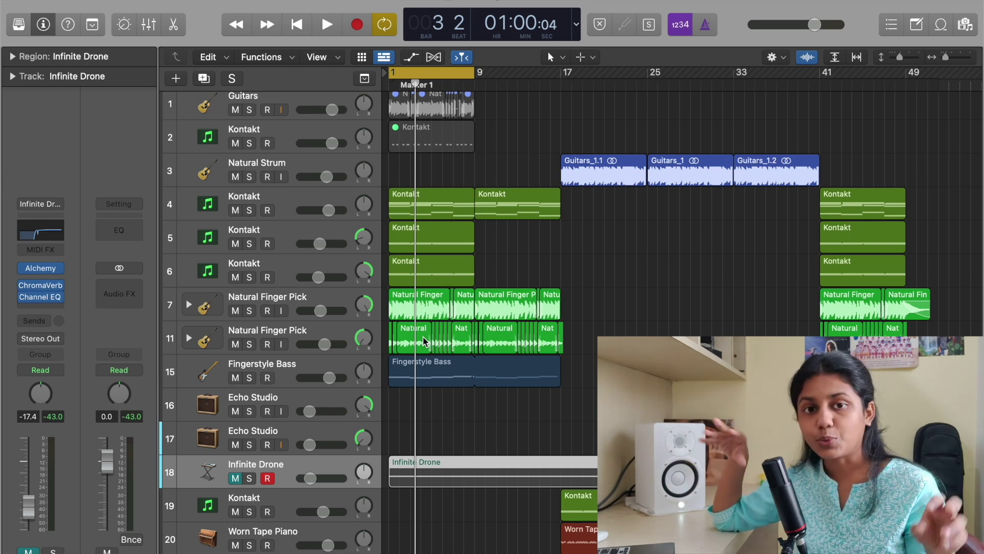
{"action": "key", "text": "ctrl+m"}
{"action": "left_click", "coordinate": [42, 286]}
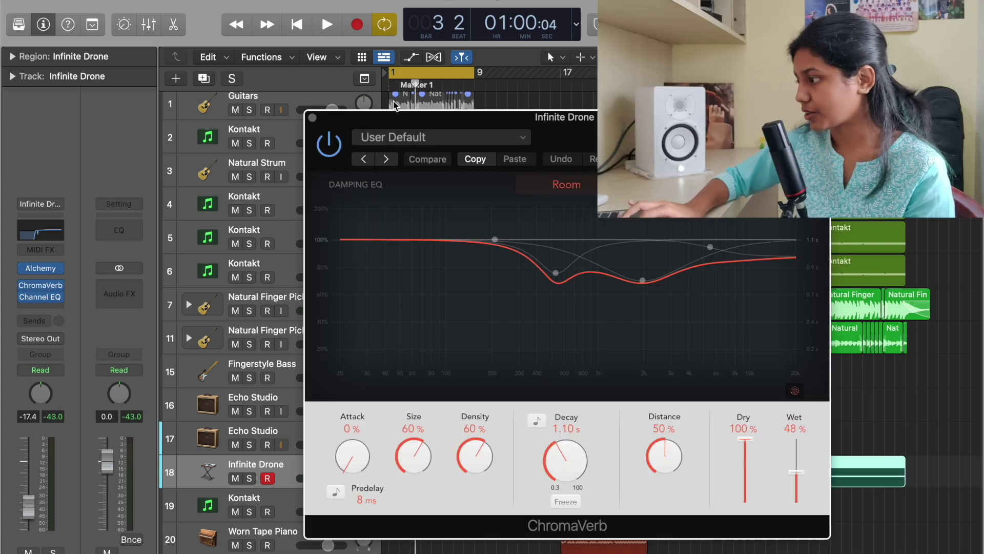
{"action": "left_click", "coordinate": [794, 479]}
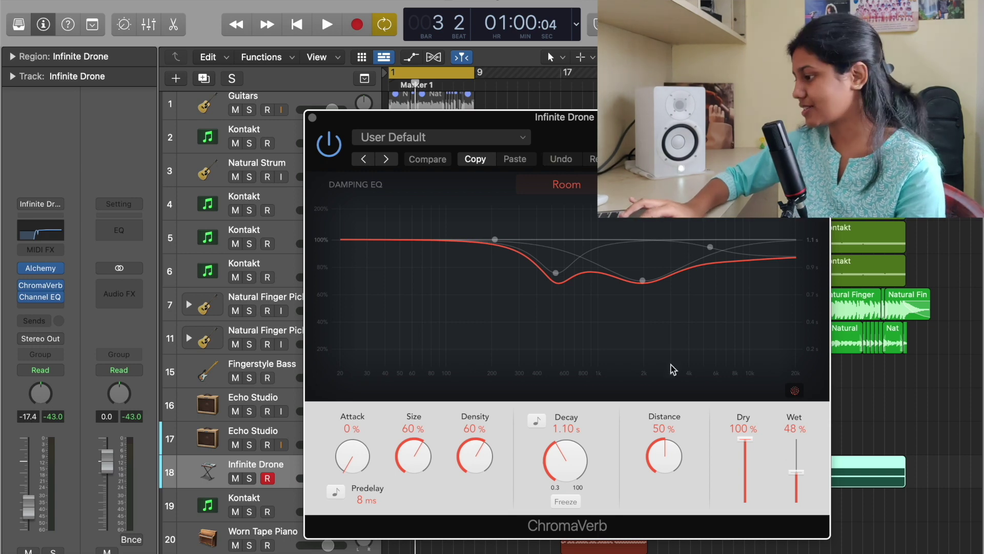
{"action": "key", "text": "s"}
{"action": "key", "text": "space"}
{"action": "left_click", "coordinate": [312, 117]}
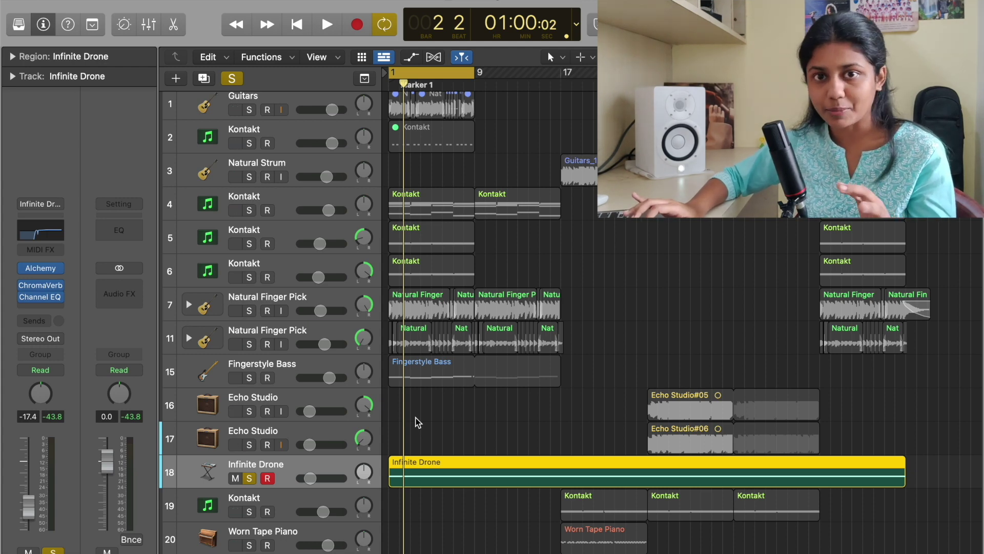
- Examine the Infinite Drone track's Channel EQ curve during playback, then close it and clear all solos
{"action": "key", "text": "v"}
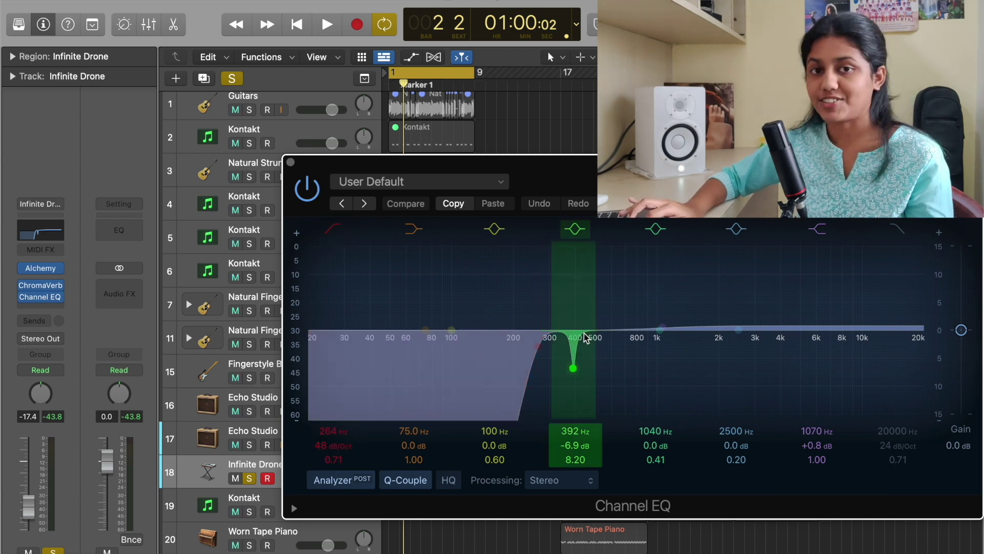
{"action": "key", "text": "space"}
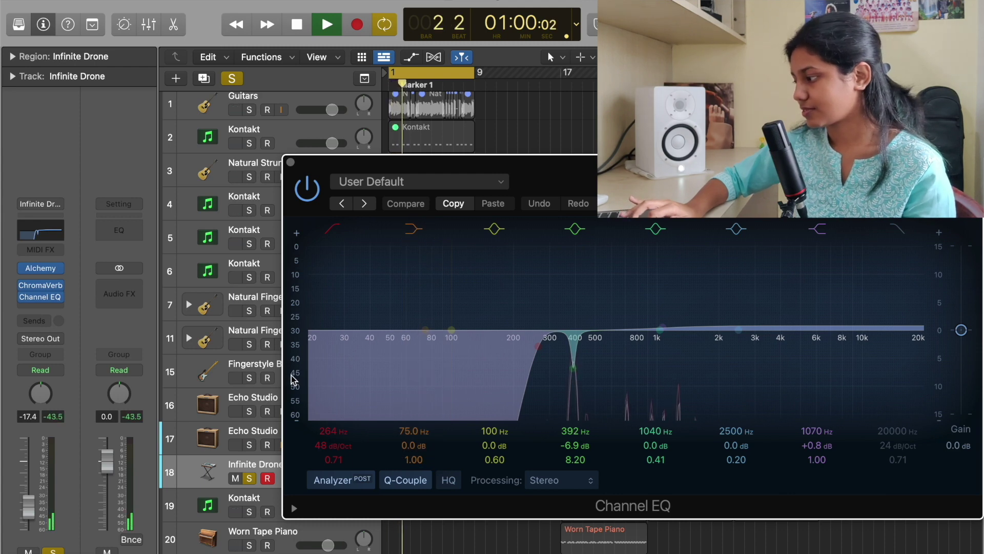
{"action": "key", "text": "space"}
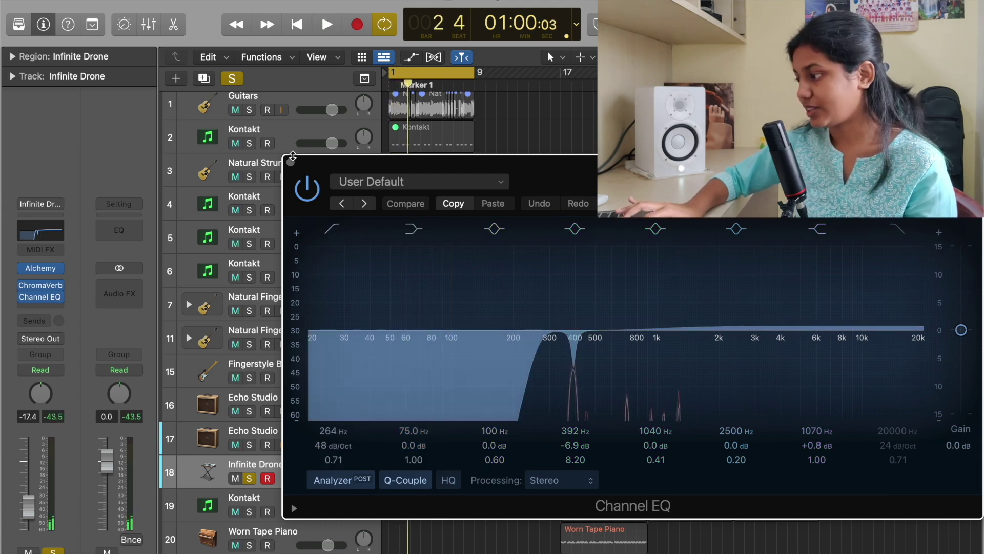
{"action": "left_click", "coordinate": [290, 160]}
{"action": "left_click", "coordinate": [234, 77]}
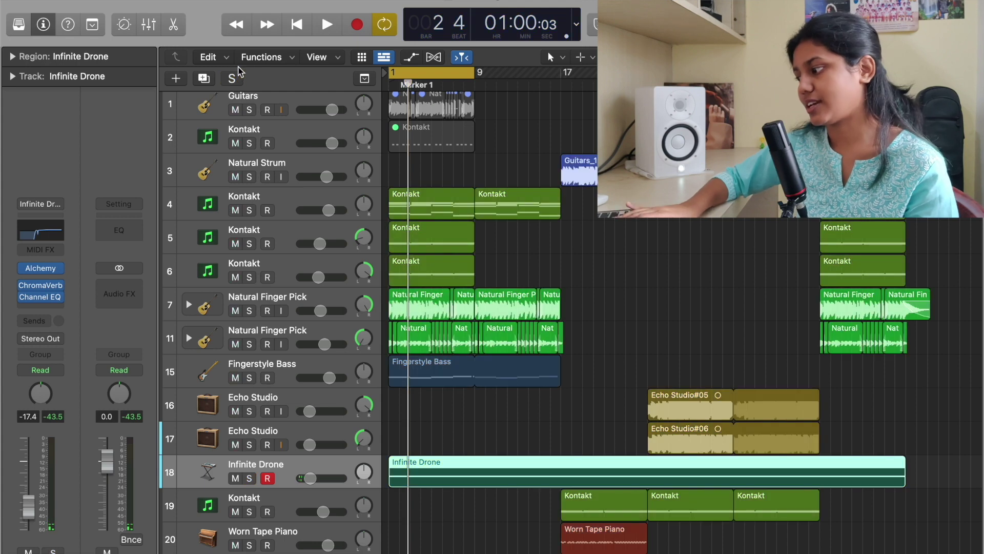
- Play the full intro with all its layers together and look over the track regions during playback
{"action": "key", "text": "space"}
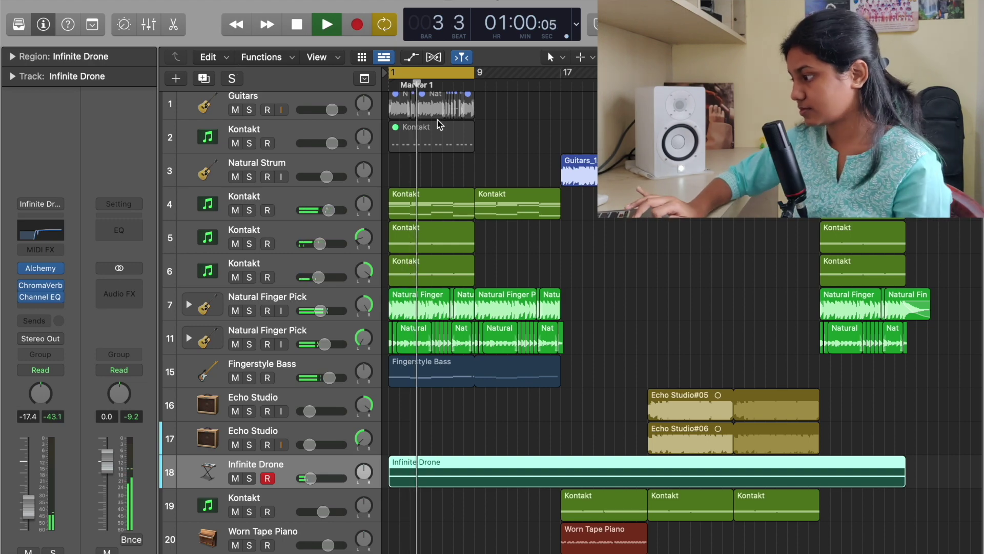
{"action": "scroll", "coordinate": [472, 429], "scroll_direction": "down", "scroll_amount": 10}
{"action": "scroll", "coordinate": [472, 430], "scroll_direction": "up", "scroll_amount": 8}
{"action": "scroll", "coordinate": [472, 430], "scroll_direction": "up", "scroll_amount": 2}
{"action": "key", "text": "super+Right"}
{"action": "key", "text": "super+Right"}
{"action": "key", "text": "super+Right"}
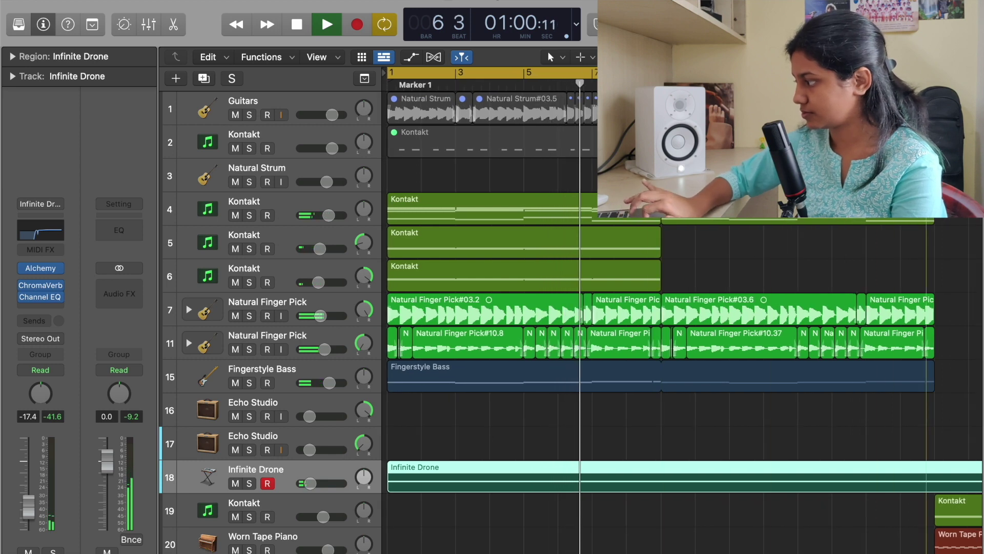
{"action": "scroll", "coordinate": [681, 308], "scroll_direction": "right", "scroll_amount": 2}
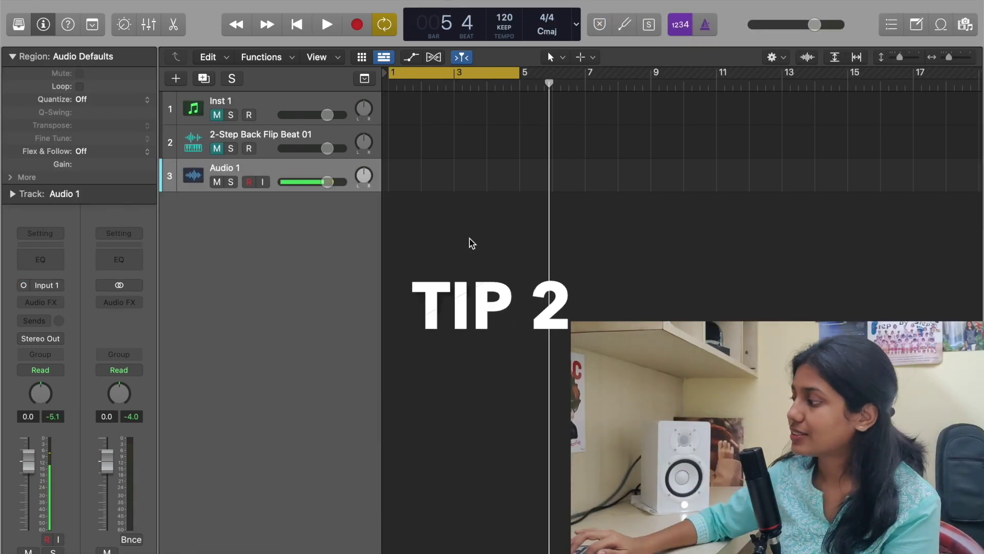
- Cycle-record two takes into a take folder on the Audio 1 track, from bar 1 to bar 4
{"action": "left_click_drag", "start_coordinate": [515, 75], "coordinate": [585, 73]}
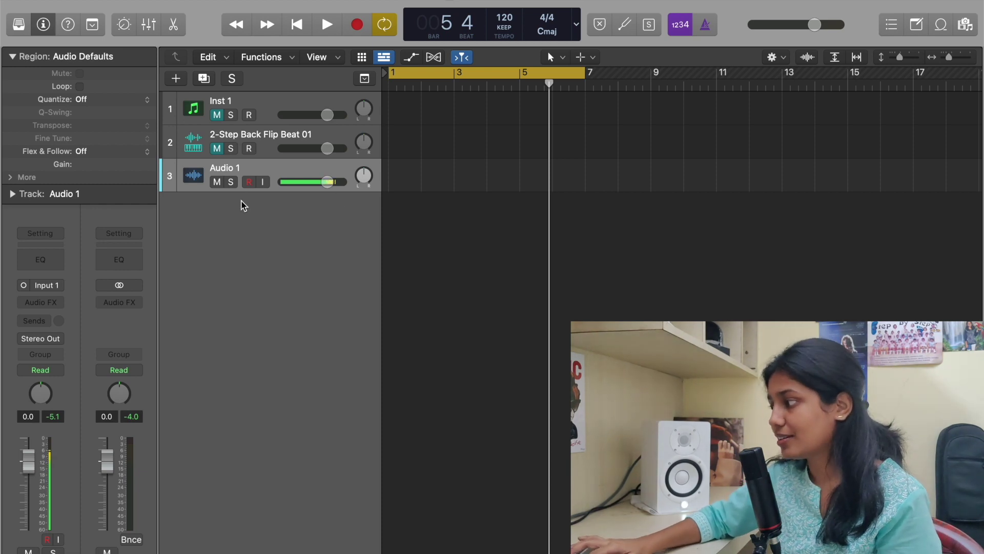
{"action": "key", "text": "r"}
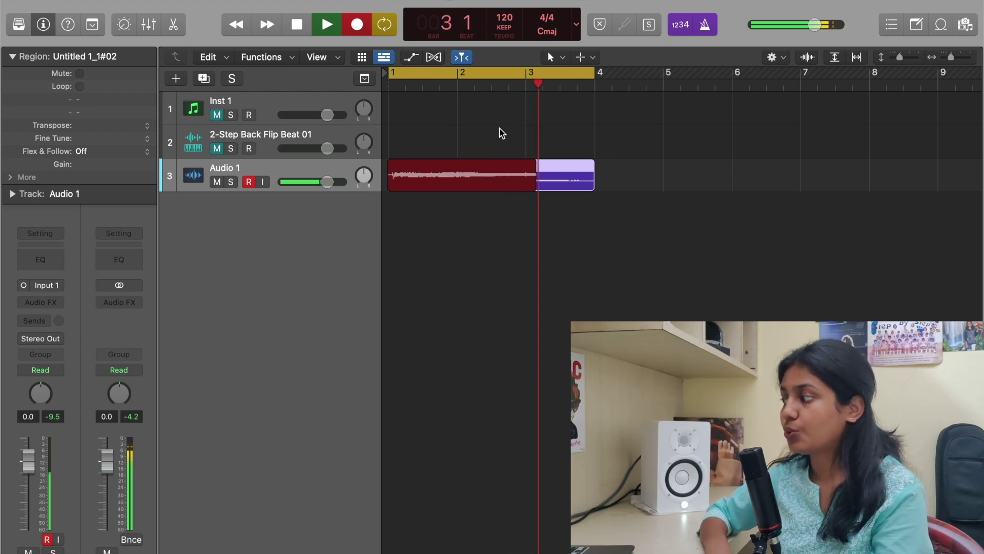
{"action": "key", "text": "space"}
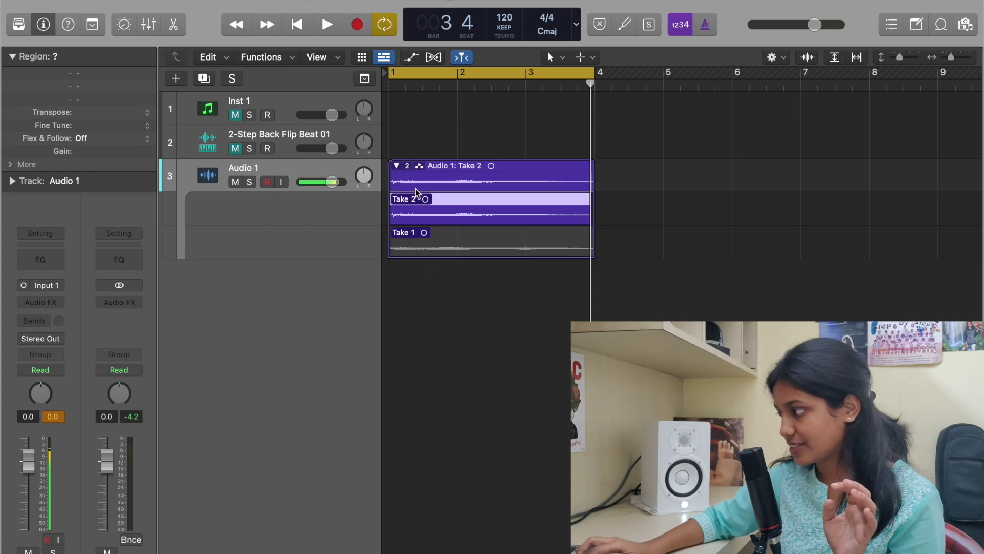
{"action": "left_click_drag", "start_coordinate": [444, 207], "coordinate": [440, 185]}
{"action": "left_click_drag", "start_coordinate": [518, 215], "coordinate": [486, 212]}
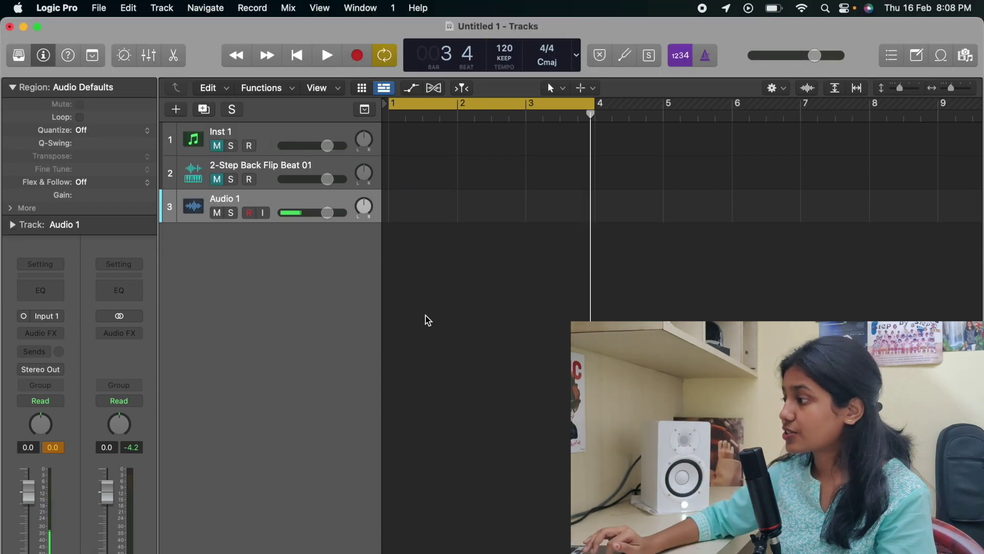
- Set overlapping audio recordings with cycle on to Create Tracks And Mute
{"action": "left_click", "coordinate": [252, 11]}
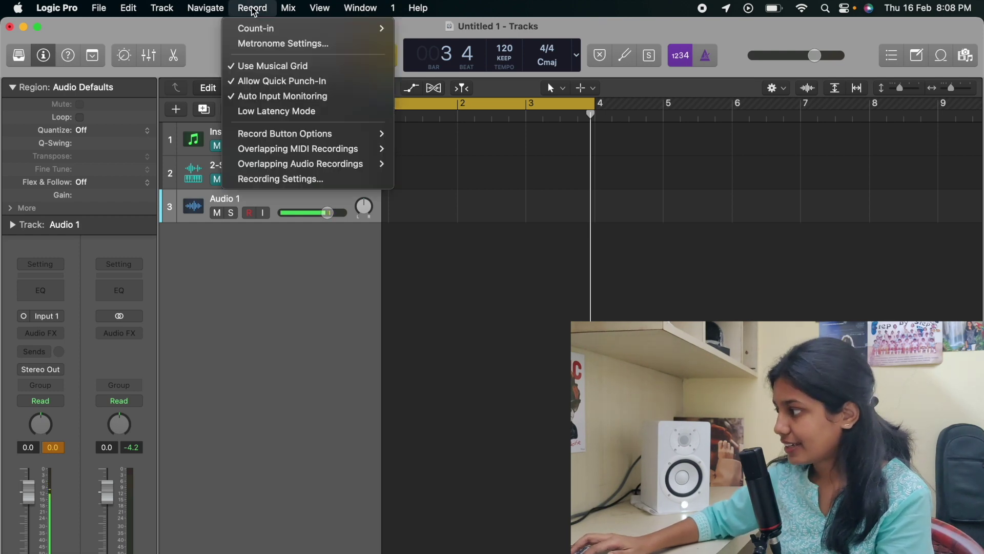
{"action": "mouse_move", "coordinate": [303, 167]}
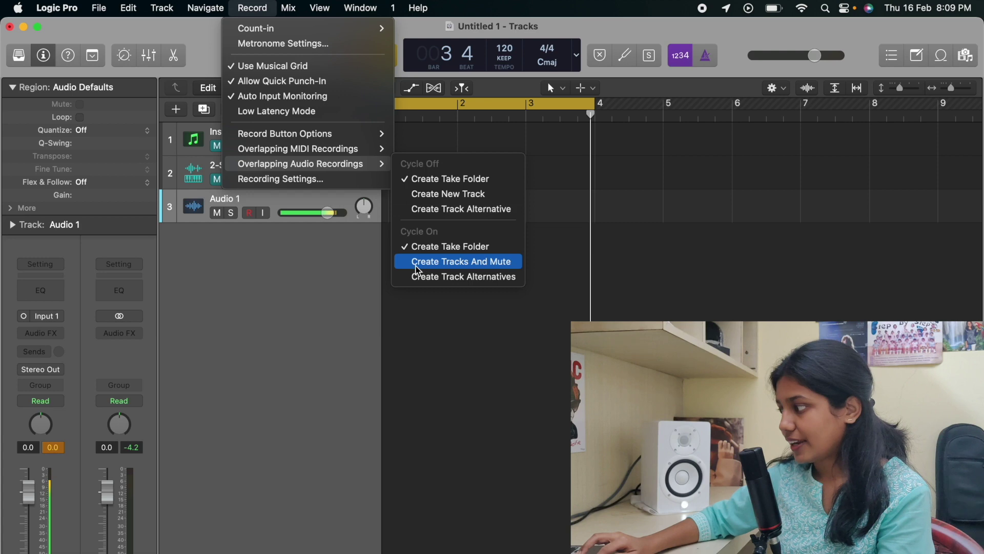
{"action": "left_click", "coordinate": [503, 261]}
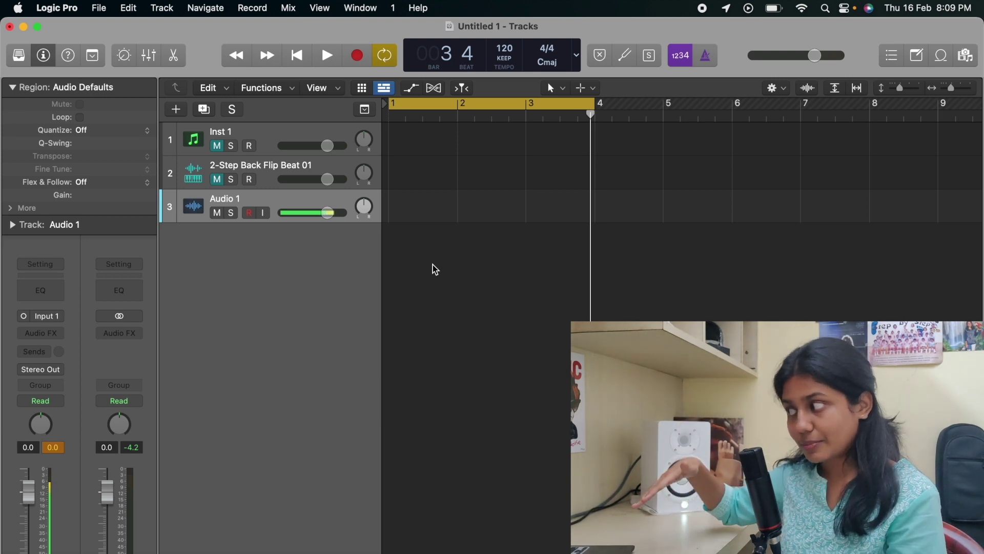
- Cycle-record two passes on Audio 1 from bar 1 to bar 4 and select each of the two resulting tracks
{"action": "key", "text": "r"}
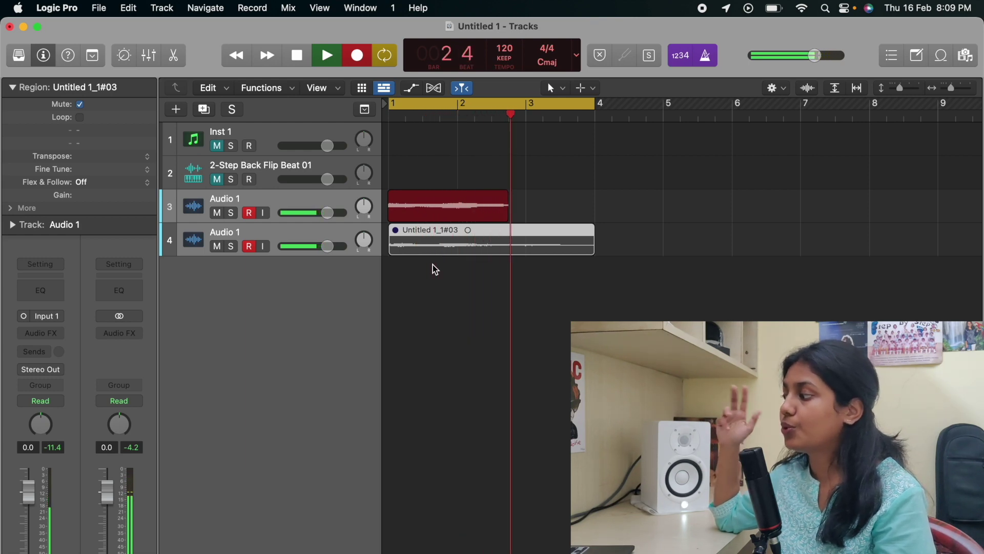
{"action": "key", "text": "space"}
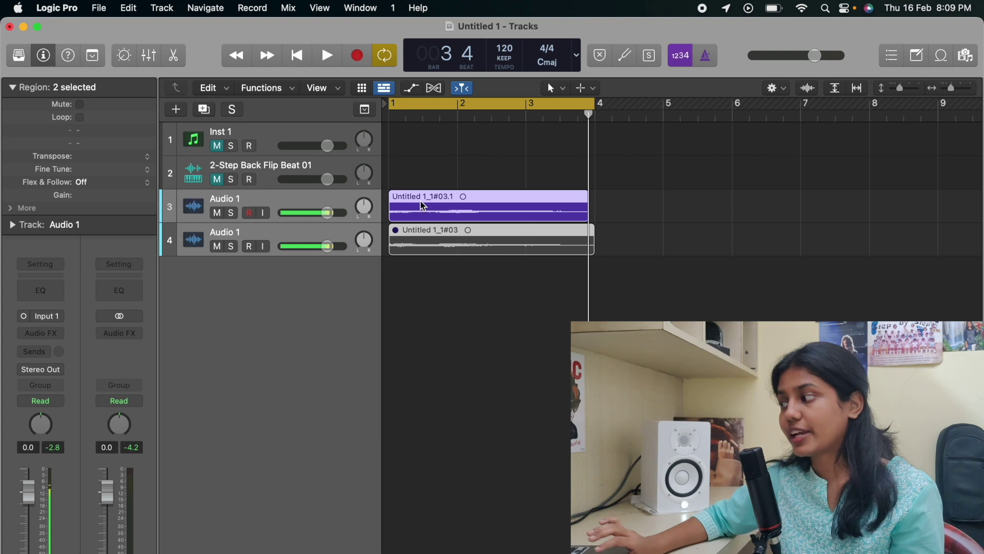
{"action": "left_click", "coordinate": [351, 203]}
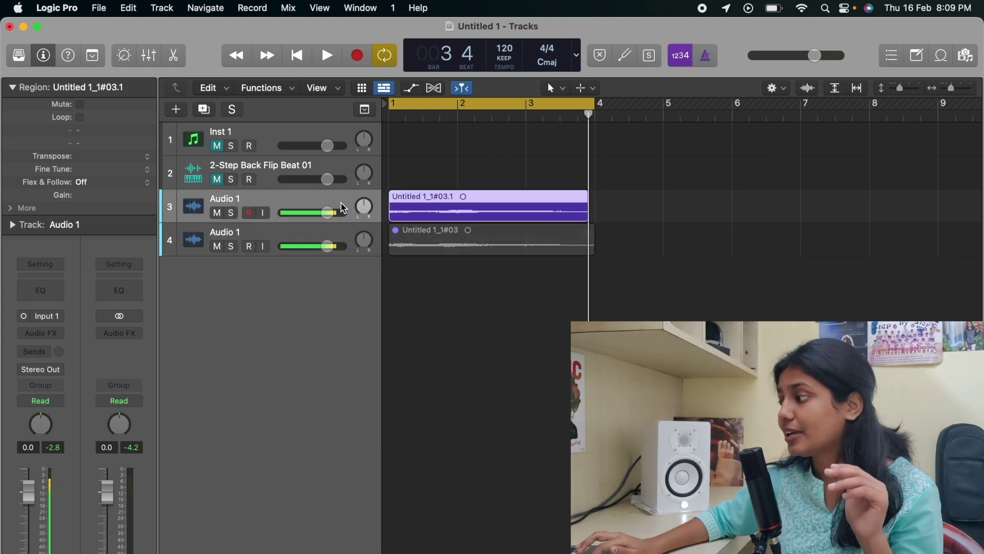
{"action": "left_click", "coordinate": [345, 235]}
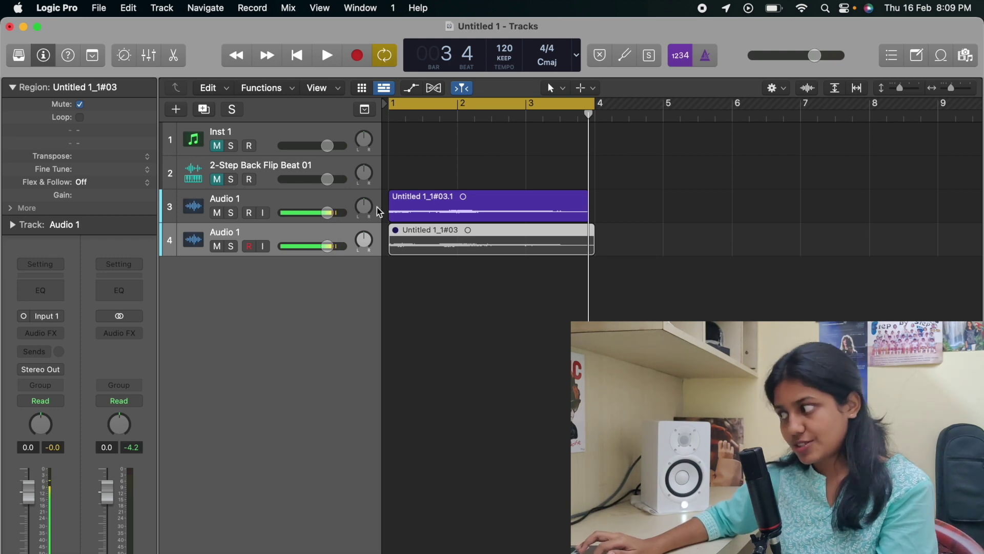
- Set the recorded Audio 1 channel's volume to -7.8 dB and its pan to +7
{"action": "left_click_drag", "start_coordinate": [330, 216], "coordinate": [309, 247]}
{"action": "left_click", "coordinate": [363, 205]}
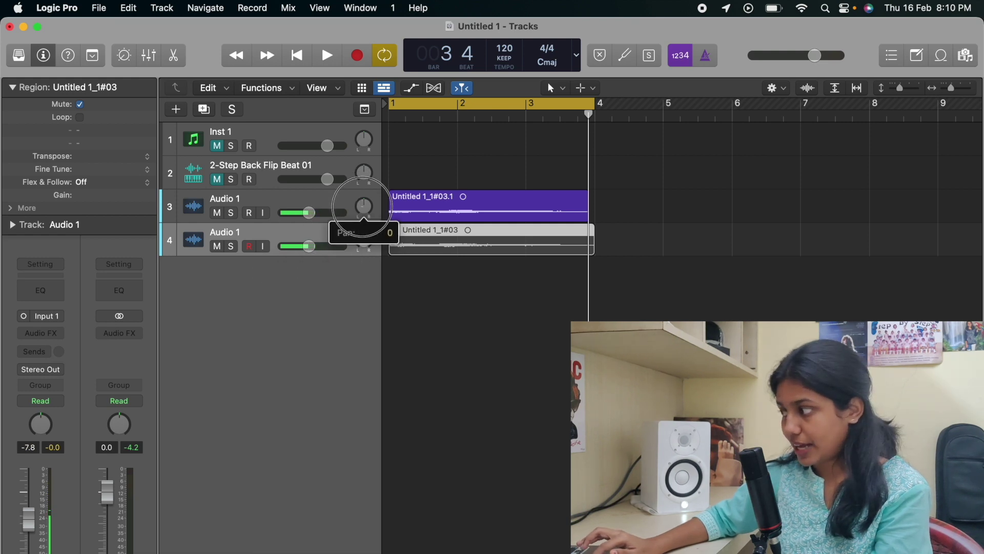
{"action": "left_click_drag", "start_coordinate": [364, 205], "coordinate": [365, 208]}
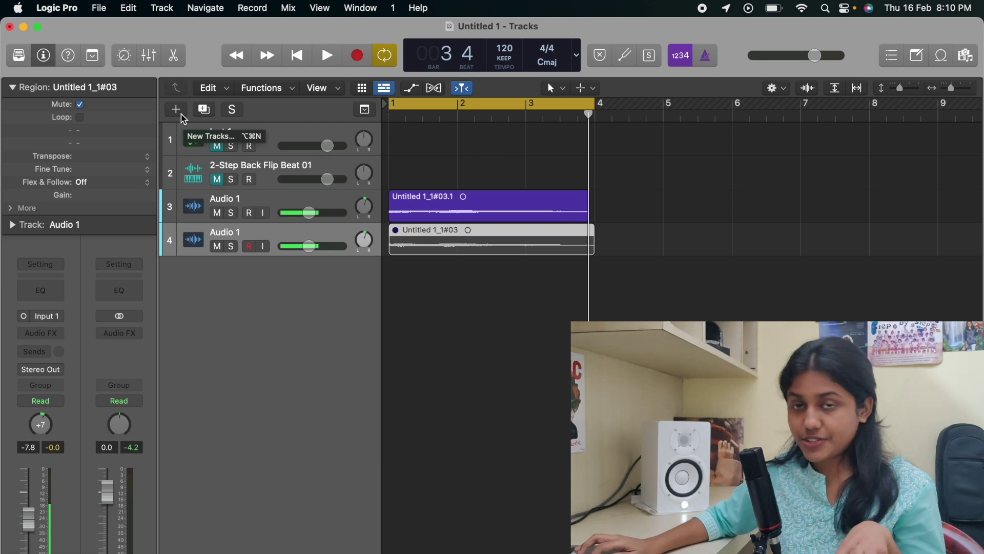
- Create two new audio tracks using Input 1 and Output 1 + 2
{"action": "left_click", "coordinate": [182, 116]}
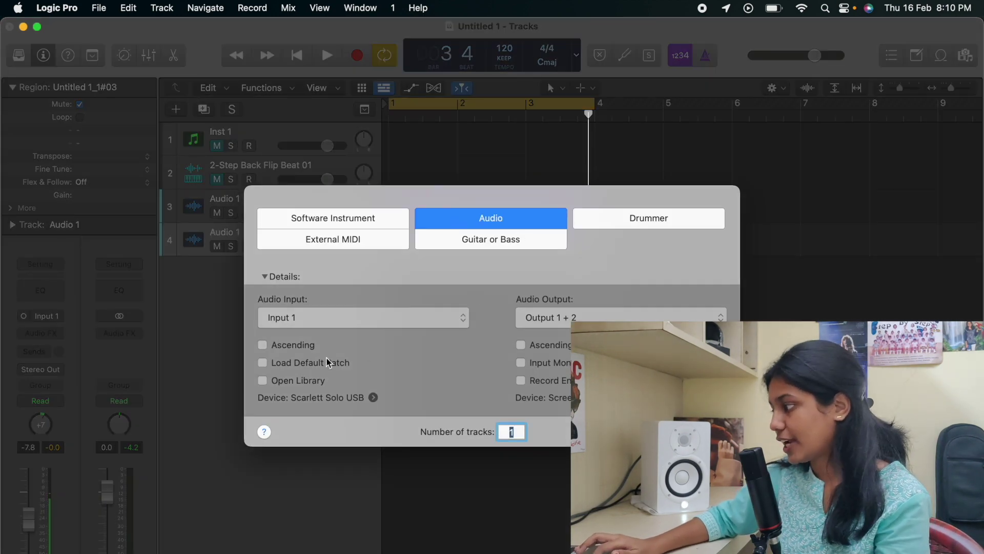
{"action": "type", "text": "2"}
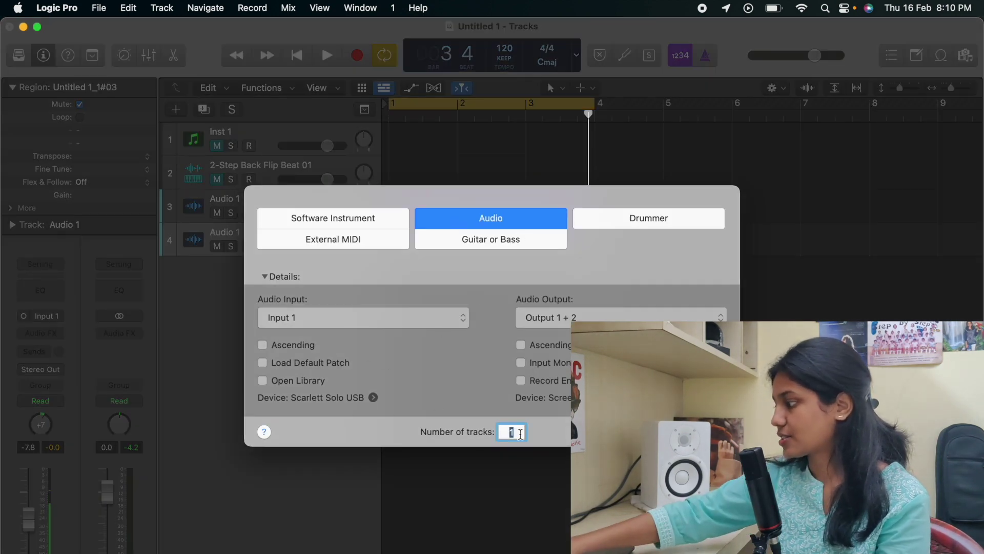
{"action": "key", "text": "Return"}
{"action": "left_click_drag", "start_coordinate": [564, 308], "coordinate": [444, 277]}
{"action": "left_click_drag", "start_coordinate": [327, 313], "coordinate": [341, 286]}
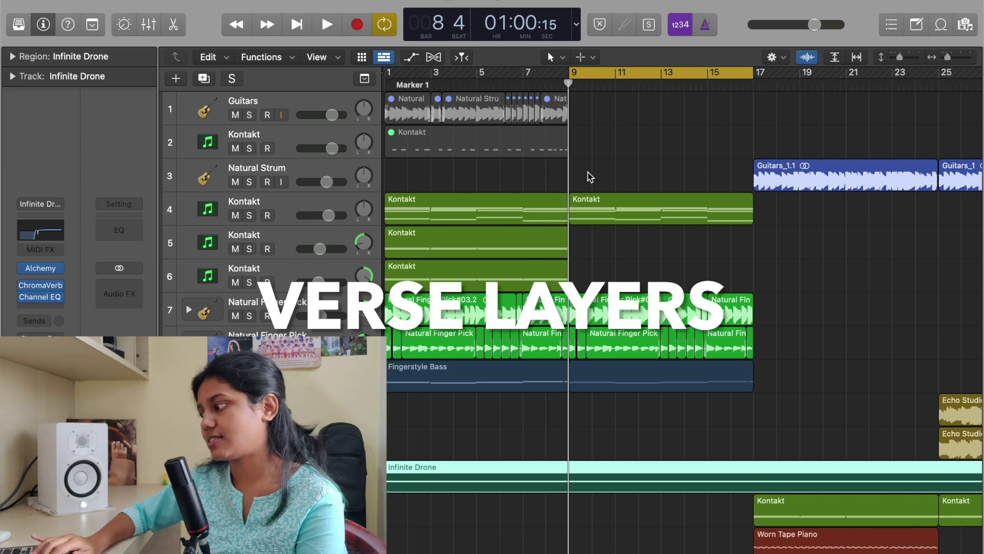
- Play the verse from bar 9 and select the regions from bar 9 to 17 on both Natural Finger Pick tracks
{"action": "scroll", "coordinate": [591, 185], "scroll_direction": "right", "scroll_amount": 2}
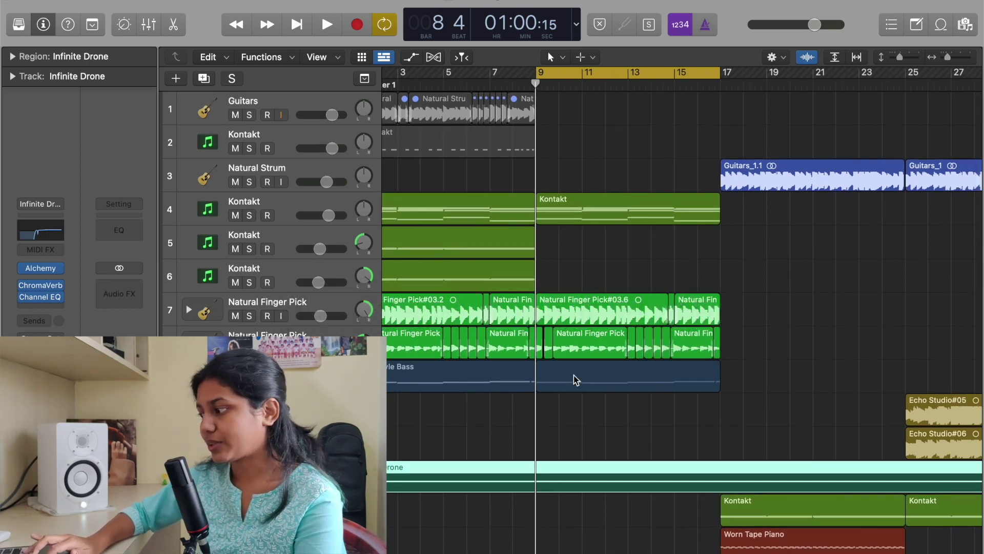
{"action": "key", "text": "space"}
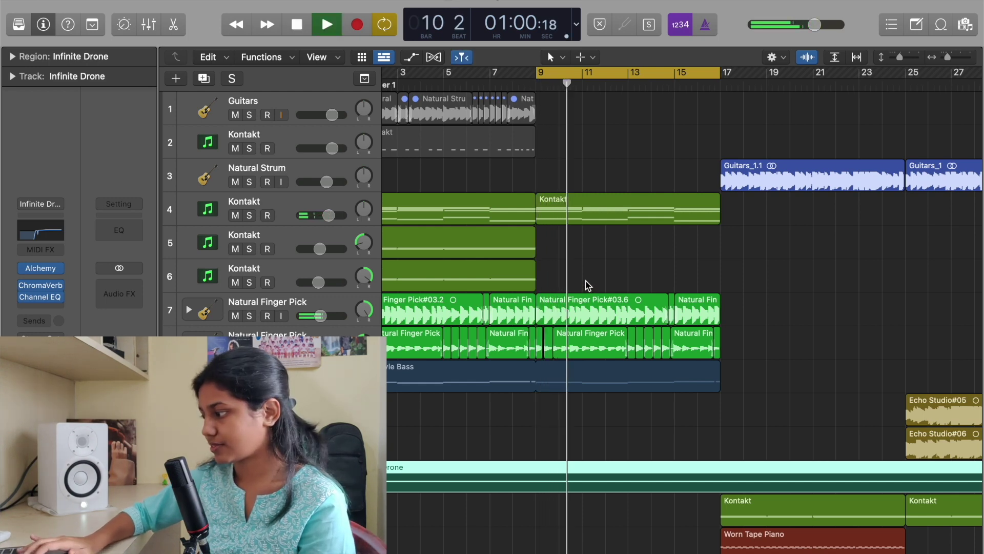
{"action": "left_click", "coordinate": [548, 307]}
{"action": "left_click_drag", "start_coordinate": [761, 263], "coordinate": [538, 348]}
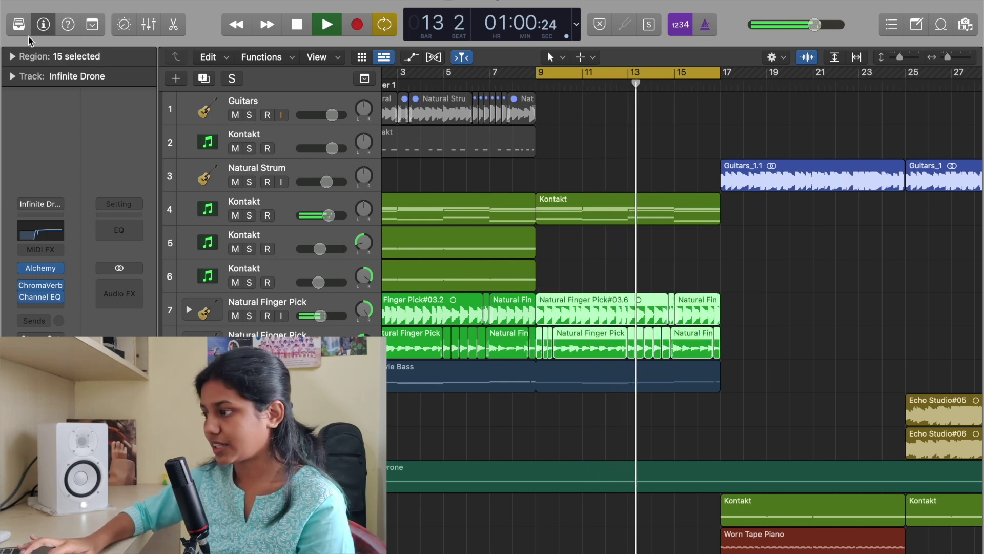
- Try a region gain of -6.1 dB on the selected finger-pick regions and raise the gain back up
{"action": "left_click", "coordinate": [12, 76]}
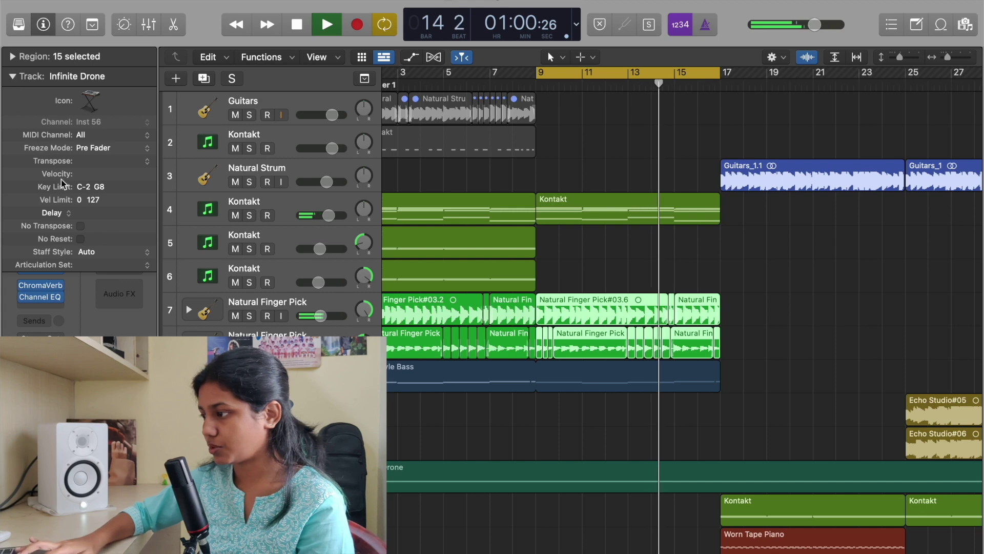
{"action": "left_click", "coordinate": [13, 76]}
{"action": "left_click", "coordinate": [12, 56]}
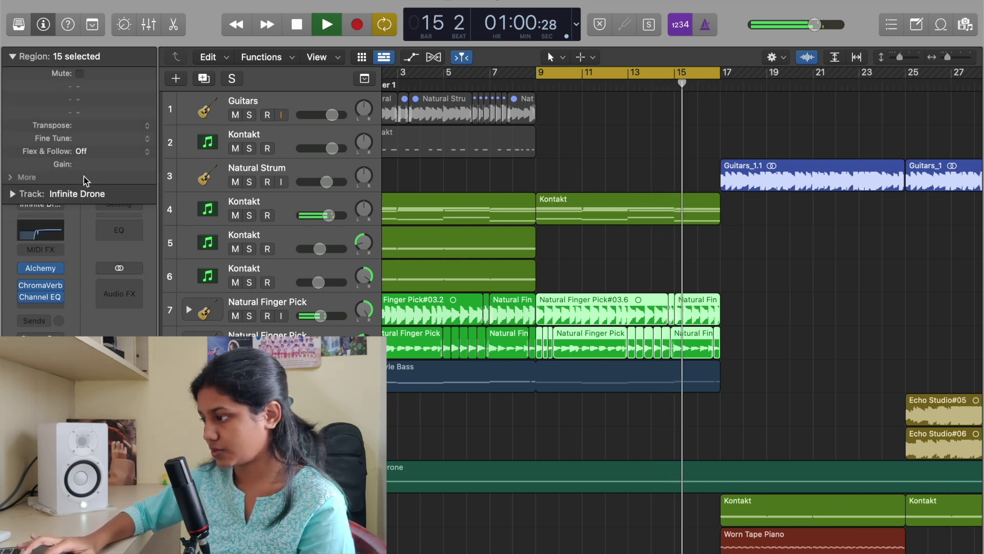
{"action": "left_click_drag", "start_coordinate": [94, 231], "coordinate": [103, 290]}
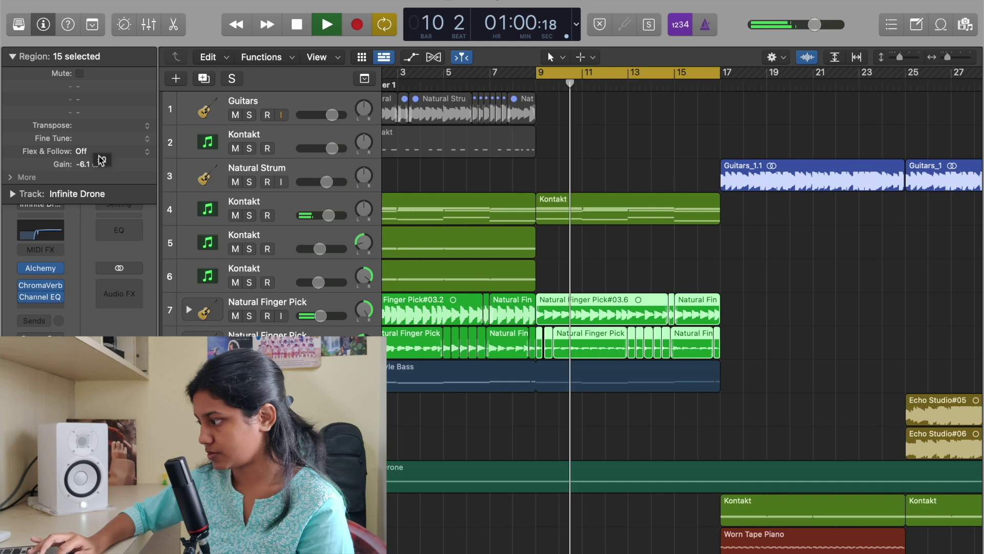
{"action": "mouse_move", "coordinate": [84, 163]}
{"action": "left_mouse_down"}
{"action": "mouse_move", "coordinate": [88, 133]}
{"action": "mouse_move", "coordinate": [89, 145]}
{"action": "left_mouse_up"}
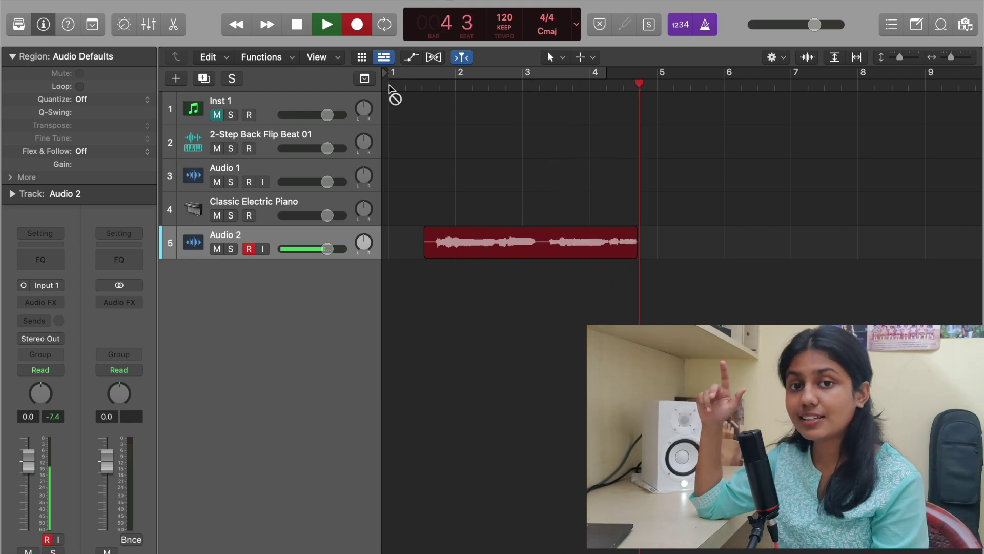
- Stop recording on Audio 2, enable cycle mode and open the recorded region in the audio editor
{"action": "key", "text": "space"}
{"action": "key", "text": "c"}
{"action": "double_click", "coordinate": [437, 241]}
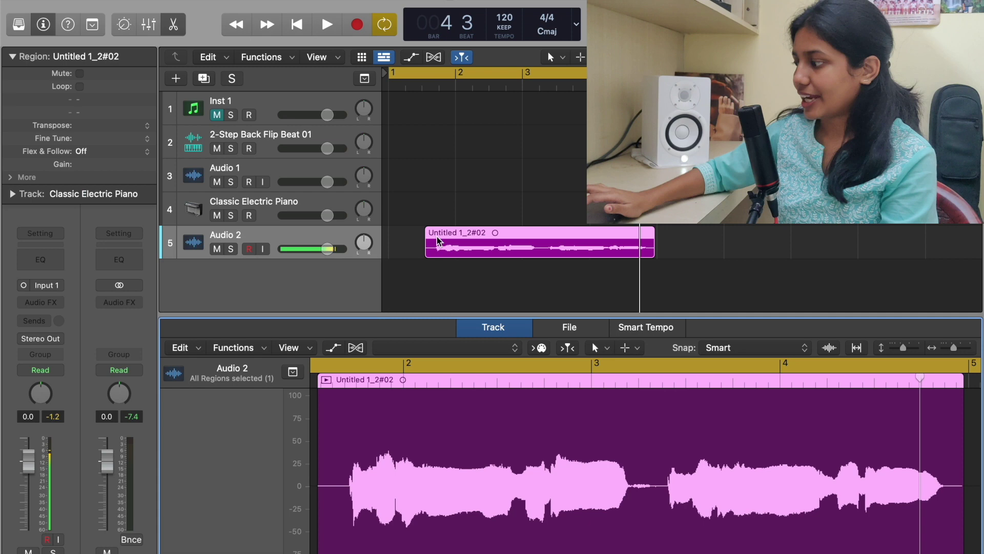
- Enable Flex for the recorded Audio 2 region and set its flex mode to Flex Pitch
{"action": "left_click", "coordinate": [361, 351]}
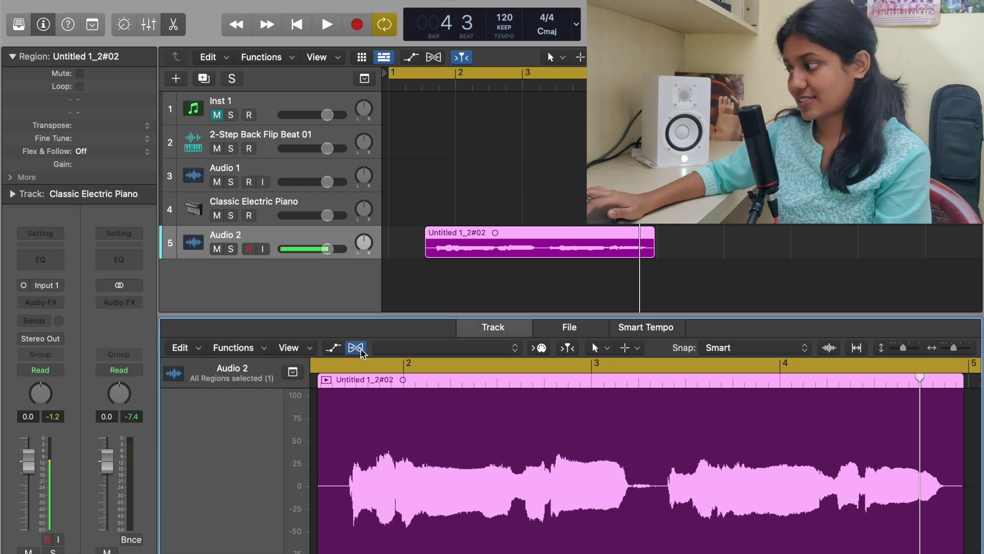
{"action": "left_click", "coordinate": [530, 228]}
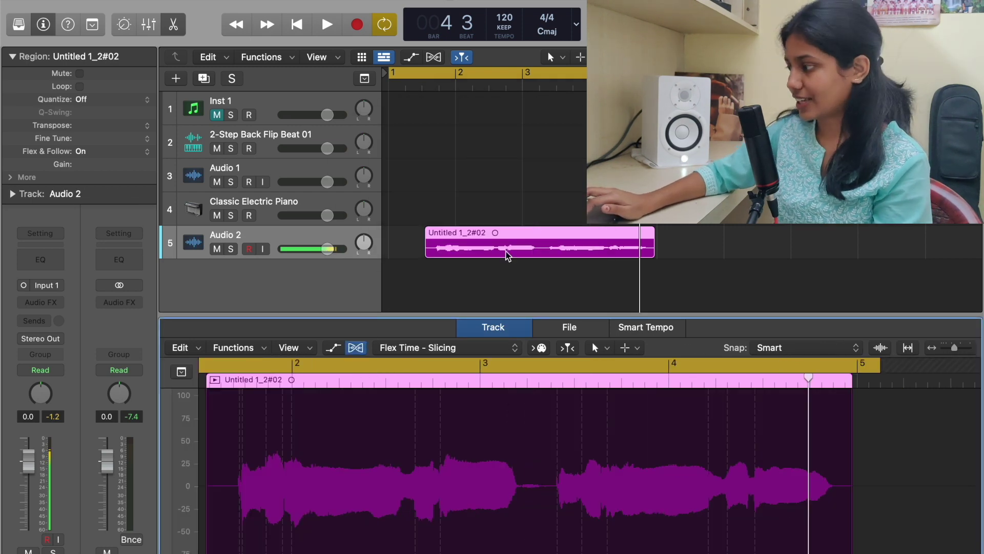
{"action": "left_click", "coordinate": [444, 348]}
{"action": "left_click", "coordinate": [445, 298]}
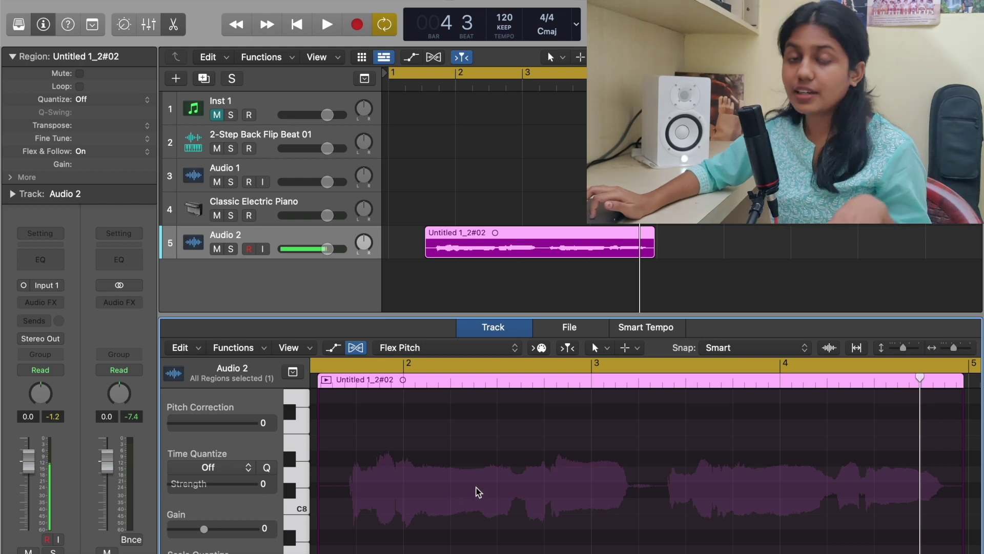
- Inspect the recording's detected pitches and create a MIDI track from its Flex Pitch data
{"action": "left_click", "coordinate": [570, 327]}
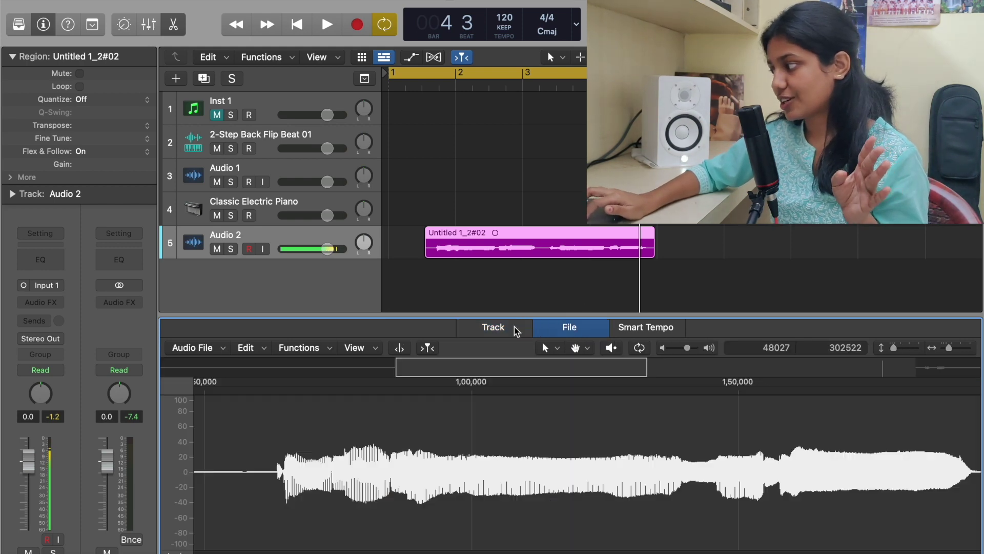
{"action": "left_click", "coordinate": [492, 327]}
{"action": "scroll", "coordinate": [482, 458], "scroll_direction": "down", "scroll_amount": 5}
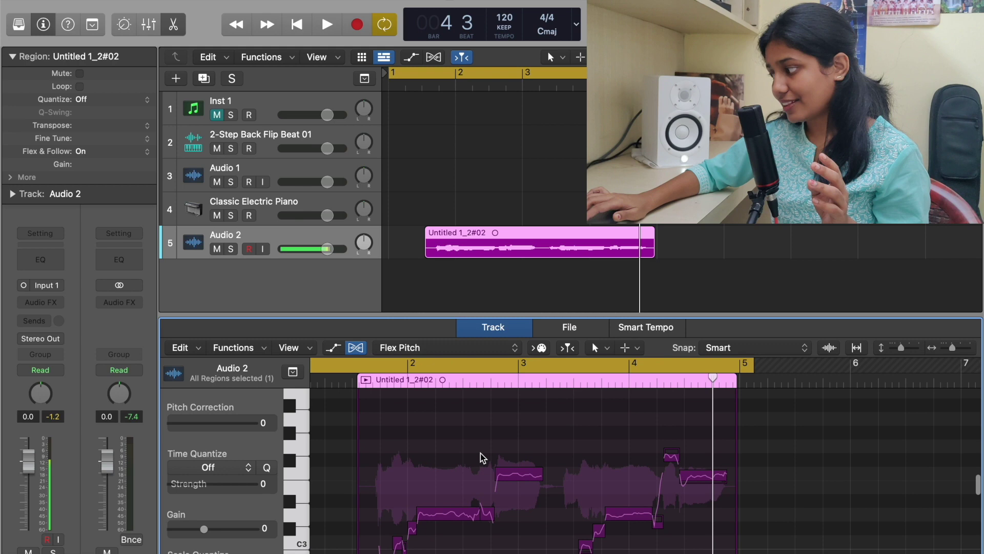
{"action": "left_click", "coordinate": [180, 348]}
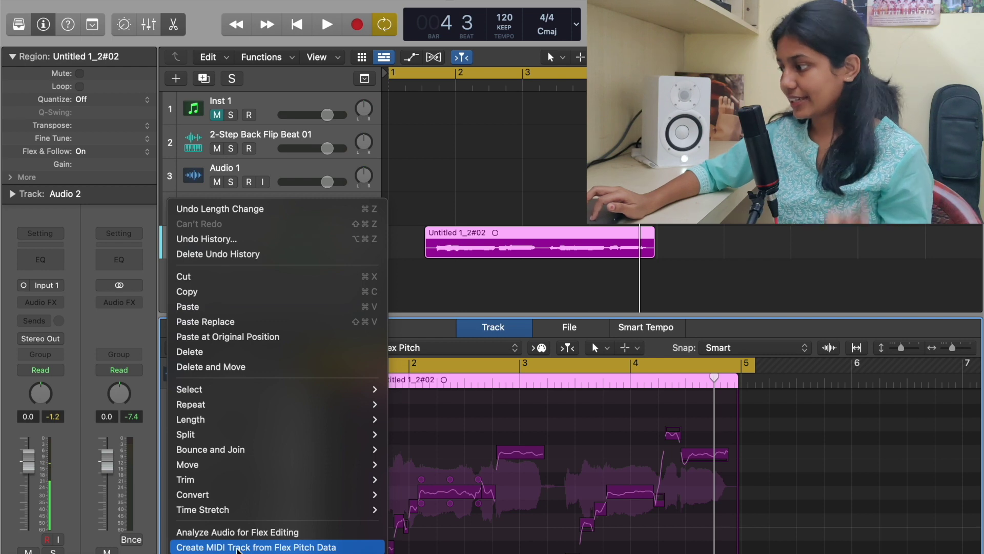
{"action": "left_click", "coordinate": [238, 547]}
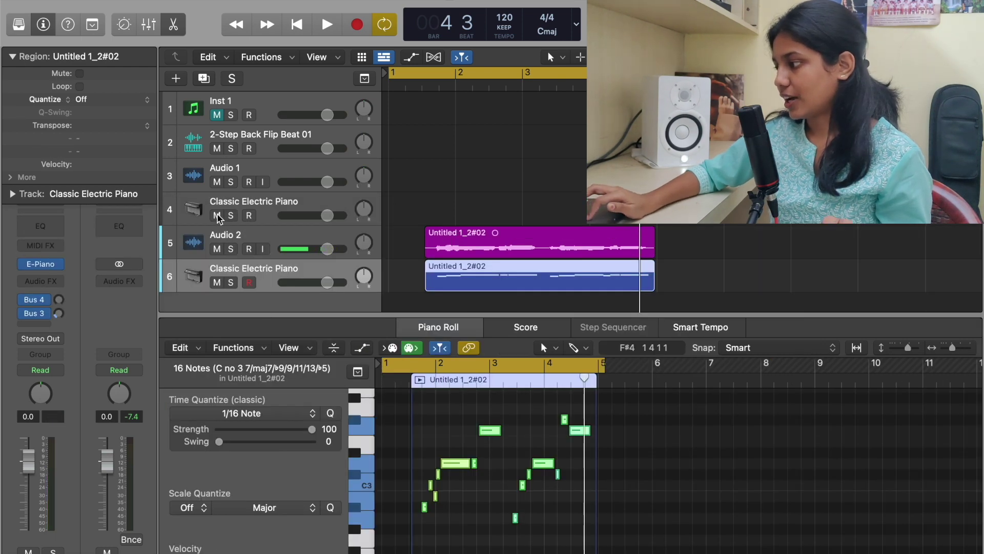
- Mute Audio 2, solo the new Classic Electric Piano track, play its MIDI region and look over its notes
{"action": "left_click", "coordinate": [221, 250]}
{"action": "left_click", "coordinate": [232, 281]}
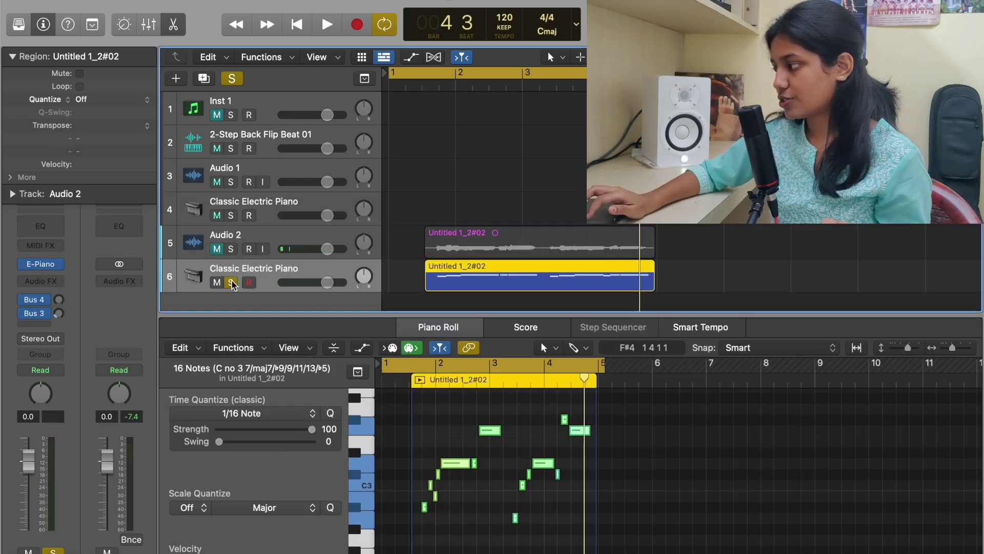
{"action": "left_click", "coordinate": [420, 379]}
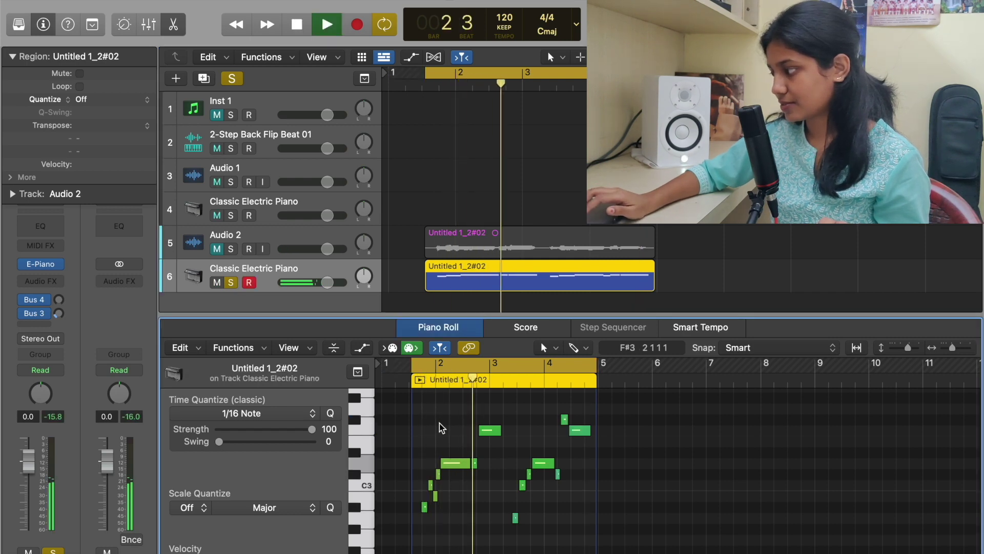
{"action": "scroll", "coordinate": [442, 428], "scroll_direction": "up", "scroll_amount": 1}
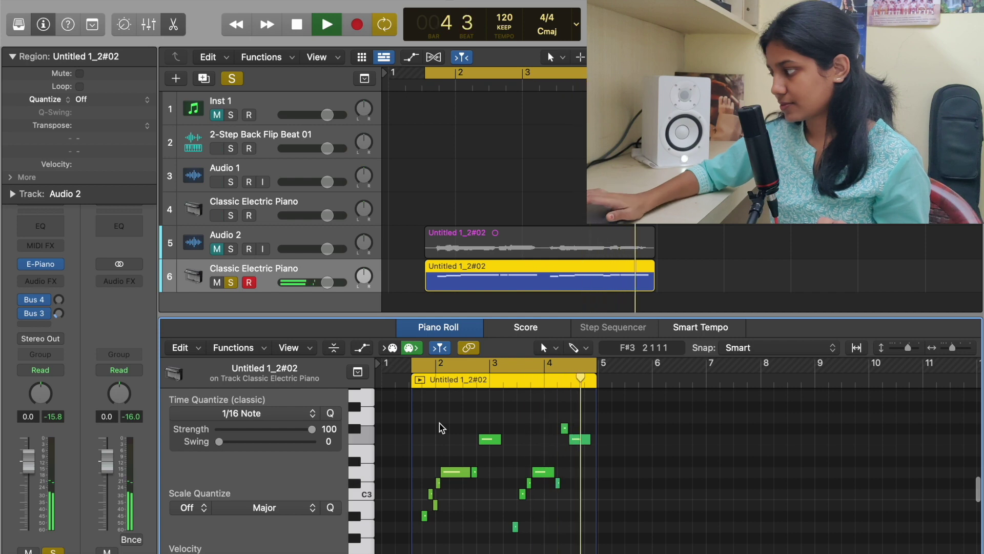
{"action": "key", "text": "space"}
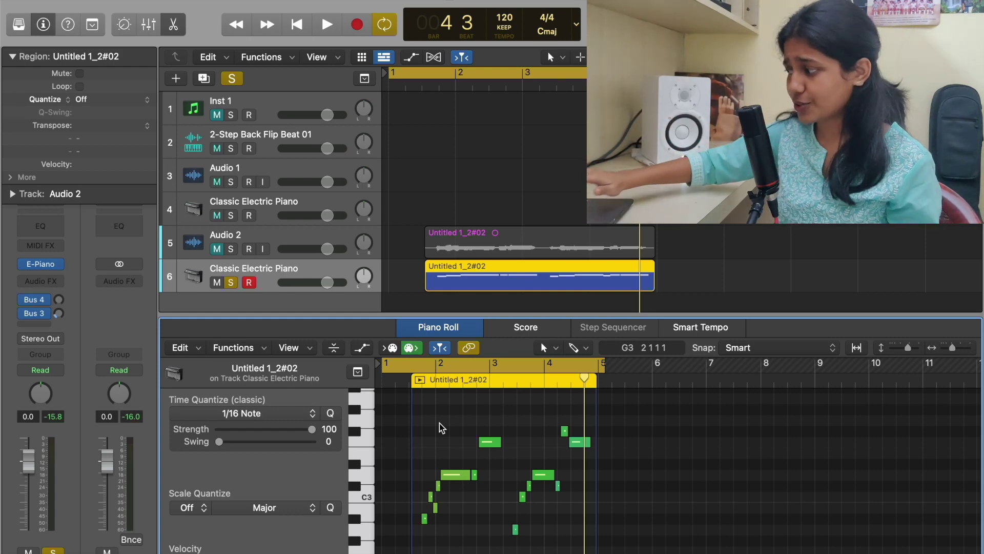
{"action": "scroll", "coordinate": [457, 413], "scroll_direction": "up", "scroll_amount": 4}
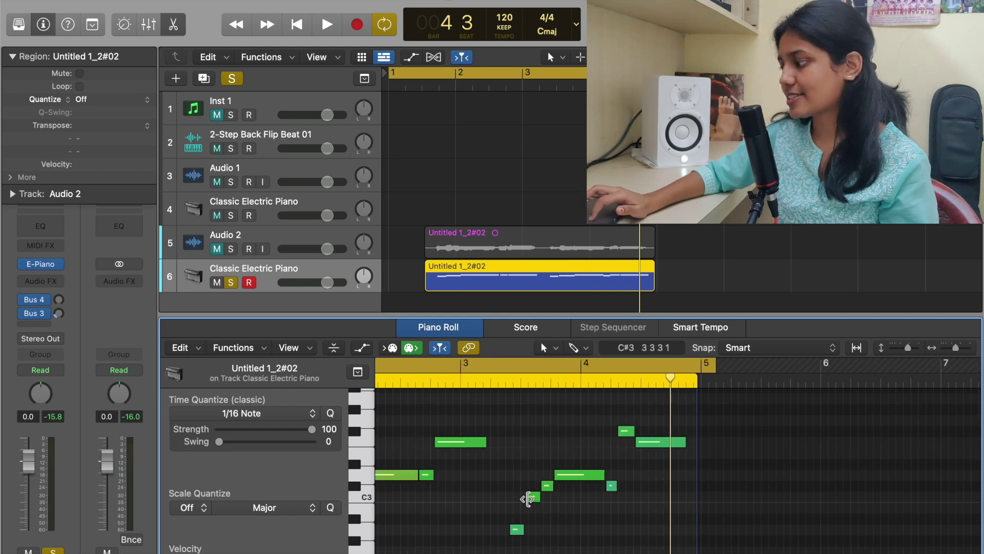
{"action": "scroll", "coordinate": [507, 482], "scroll_direction": "left", "scroll_amount": 5}
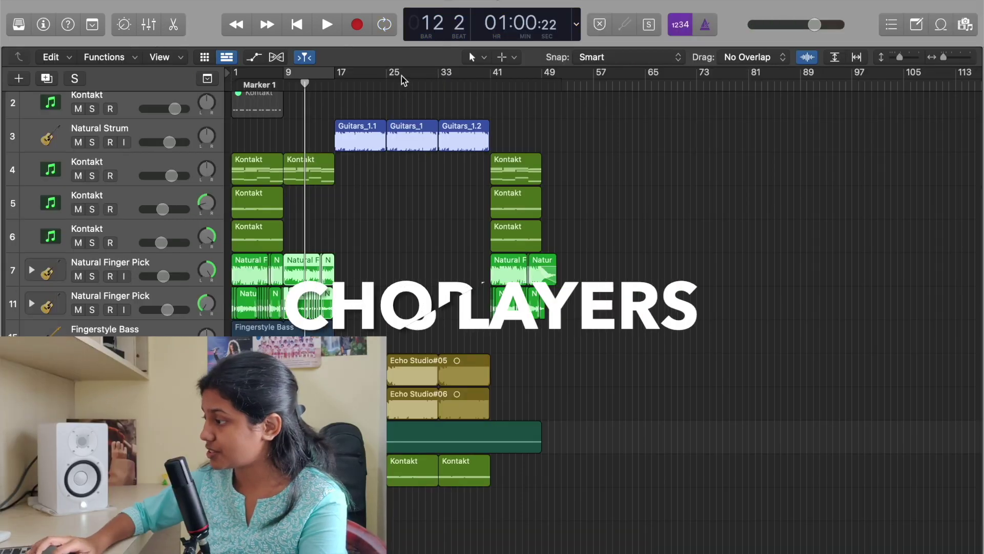
- Activate the cycle range around the chorus up to bar 41, play the start of the chorus and stop
{"action": "left_click_drag", "start_coordinate": [404, 79], "coordinate": [429, 77]}
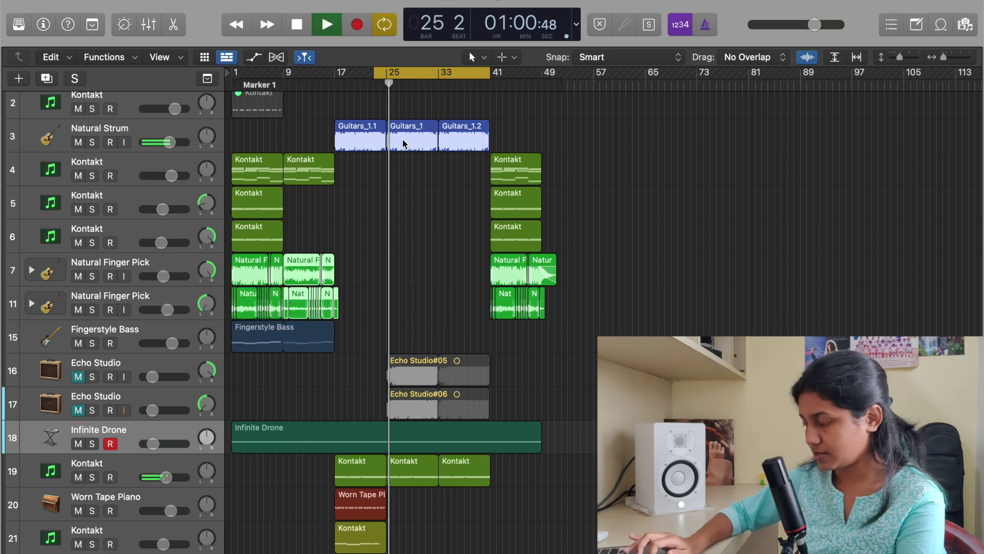
{"action": "scroll", "coordinate": [400, 247], "scroll_direction": "down", "scroll_amount": 5}
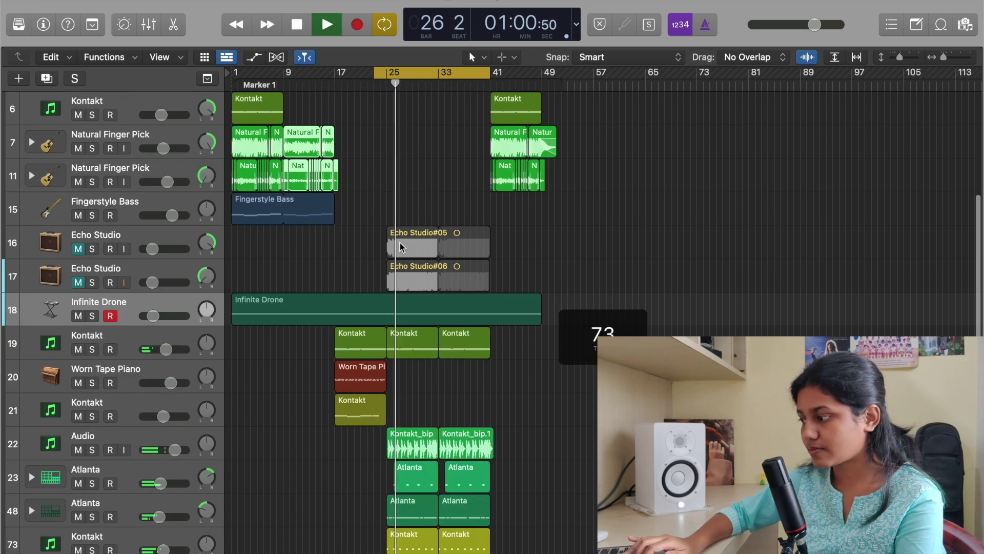
{"action": "key", "text": "space"}
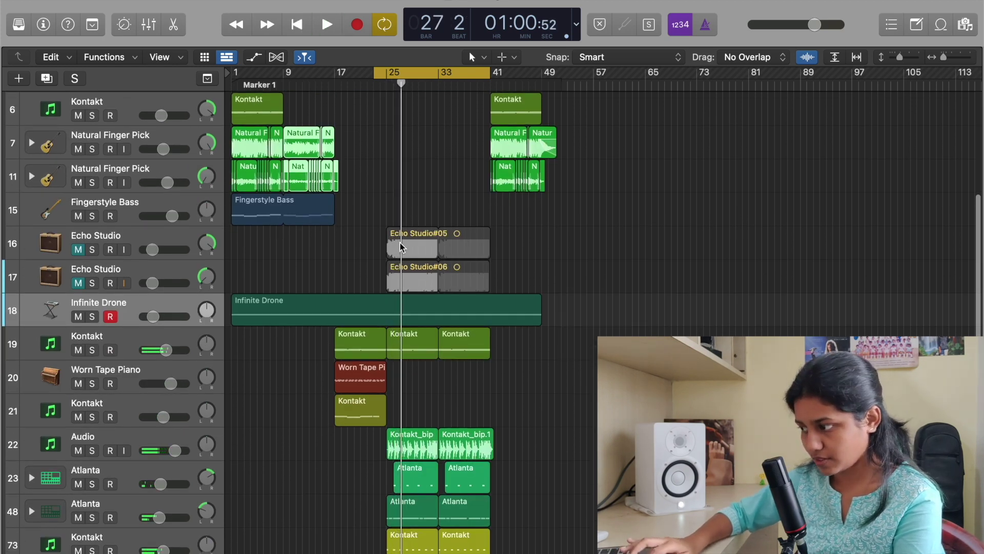
- Unmute both Echo Studio tracks and play the chorus from bar 26
{"action": "left_click", "coordinate": [78, 283]}
{"action": "left_click", "coordinate": [78, 249]}
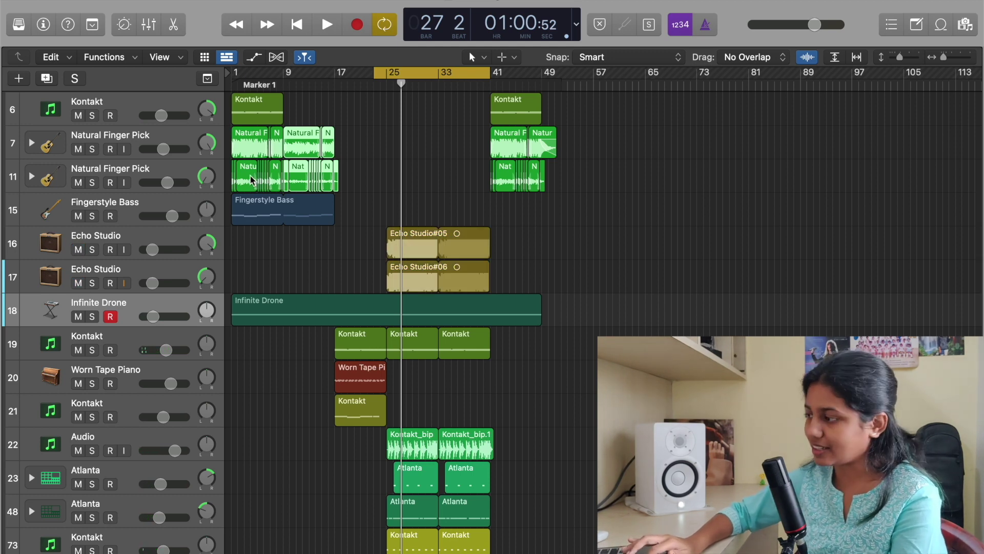
{"action": "left_click_drag", "start_coordinate": [399, 87], "coordinate": [393, 86]}
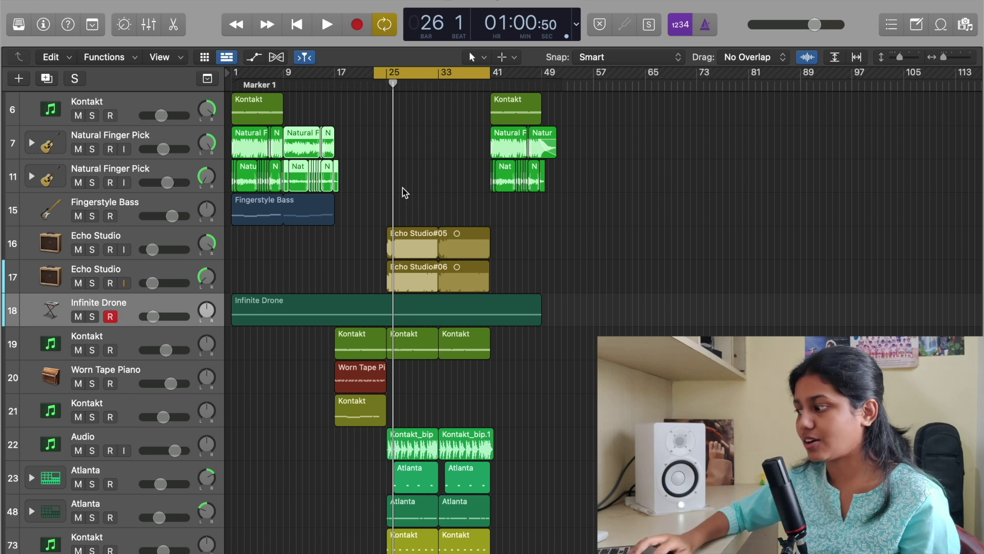
{"action": "key", "text": "super+Right"}
{"action": "key", "text": "super+Right"}
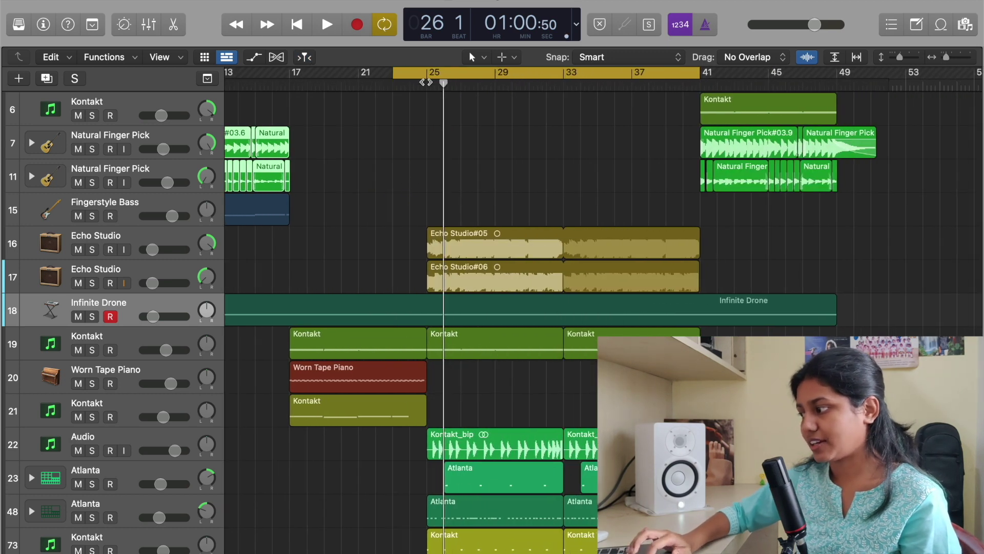
{"action": "key", "text": "space"}
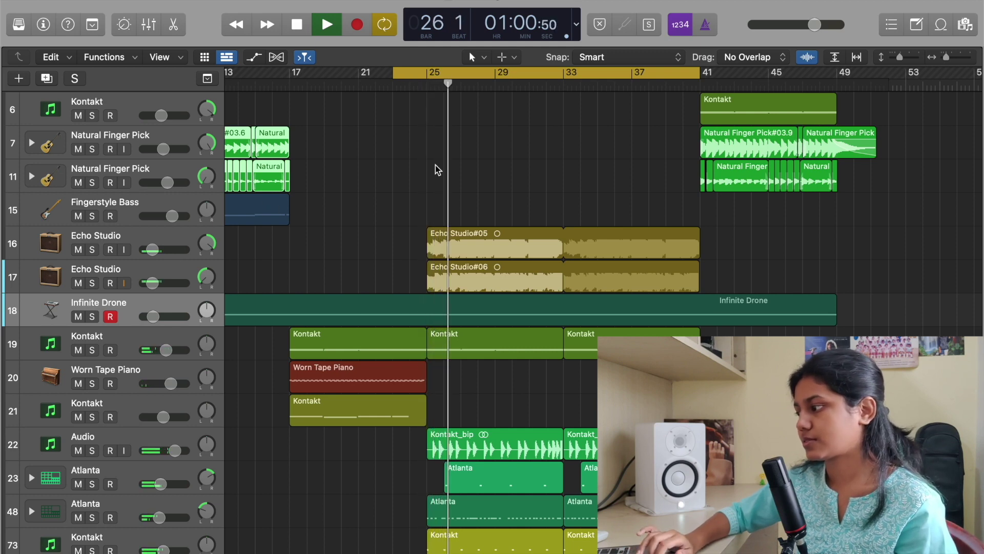
- Select both Echo Studio tracks and slightly adjust their volume together
{"action": "scroll", "coordinate": [180, 268], "scroll_direction": "up", "scroll_amount": 5}
{"action": "left_click", "coordinate": [159, 433]}
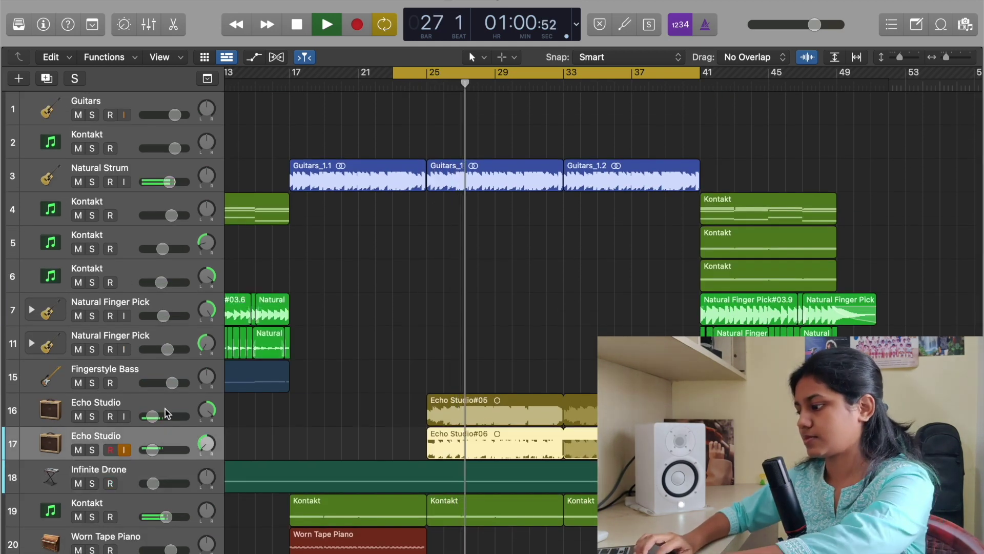
{"action": "left_click", "coordinate": [169, 407], "text": "shift"}
{"action": "left_click_drag", "start_coordinate": [147, 421], "coordinate": [149, 421]}
{"action": "left_click", "coordinate": [429, 302]}
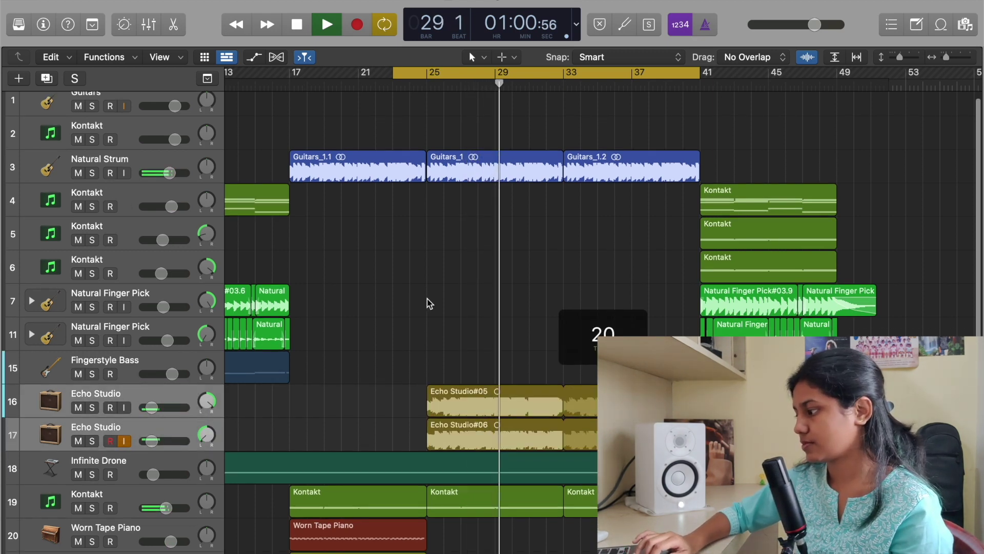
- Review the chorus layers down to Surging Waves Riser 02 during playback, and stop before bar 33
{"action": "scroll", "coordinate": [429, 304], "scroll_direction": "right", "scroll_amount": 2}
{"action": "scroll", "coordinate": [430, 303], "scroll_direction": "down", "scroll_amount": 3}
{"action": "scroll", "coordinate": [430, 303], "scroll_direction": "down", "scroll_amount": 10}
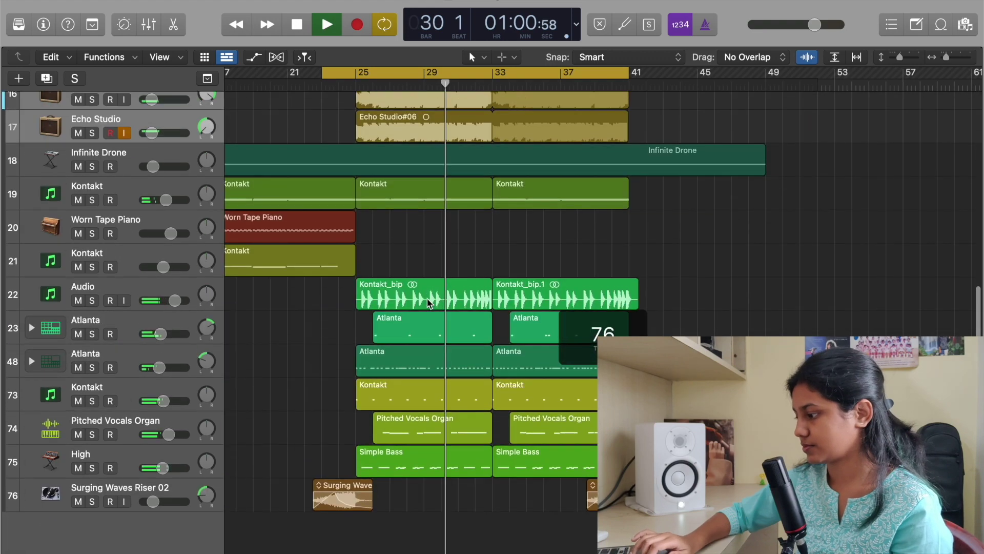
{"action": "scroll", "coordinate": [430, 304], "scroll_direction": "up", "scroll_amount": 12}
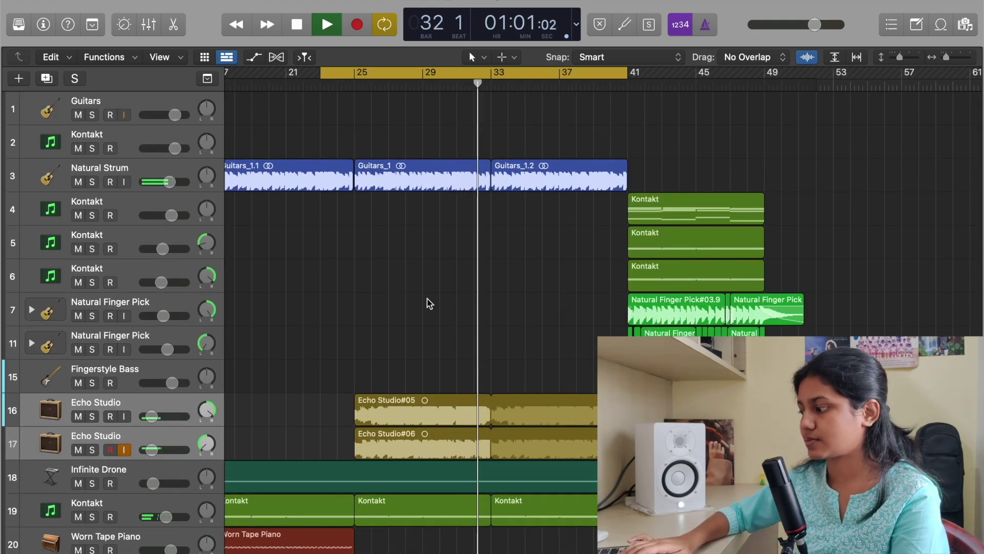
{"action": "key", "text": "space"}
{"action": "scroll", "coordinate": [505, 398], "scroll_direction": "right", "scroll_amount": 1}
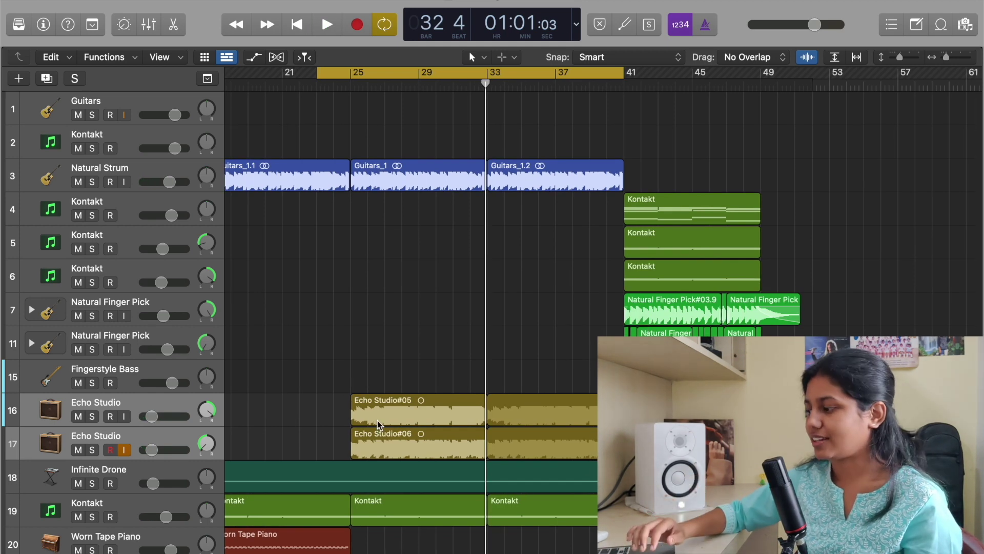
- Select each Echo Studio track in turn, ending on track 16, and show the whole song arrangement
{"action": "left_click", "coordinate": [191, 435]}
{"action": "left_click", "coordinate": [191, 410]}
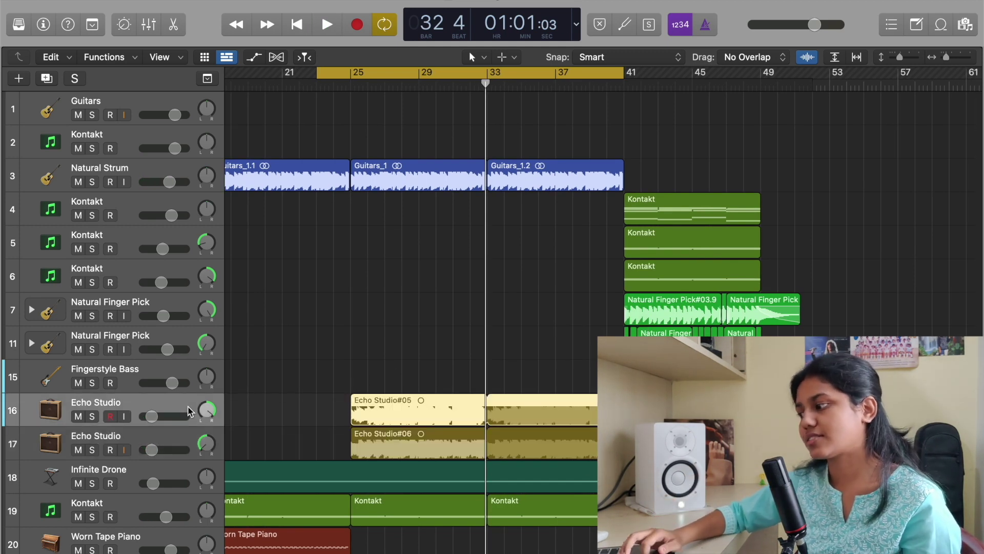
{"action": "key", "text": "super+Left"}
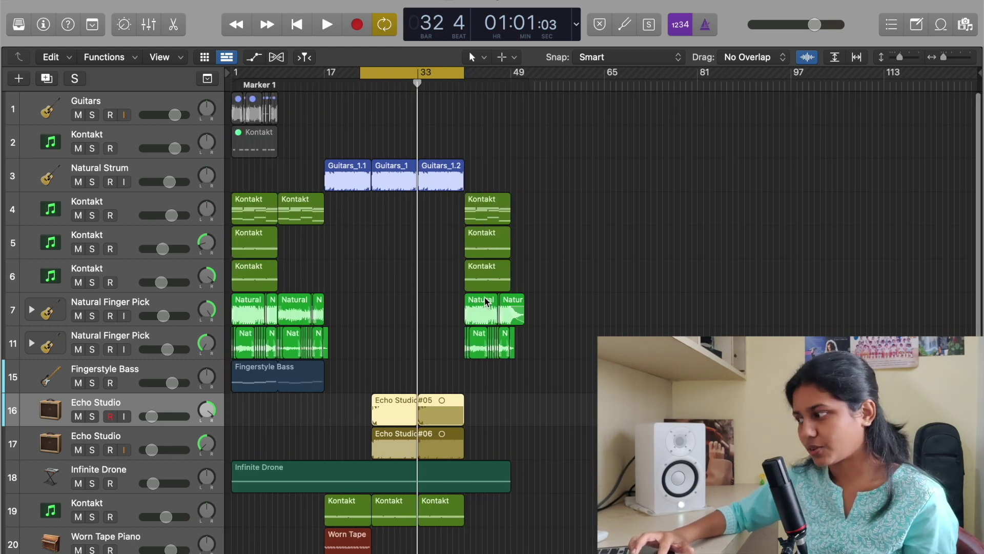
- Play a few single notes on the Classic Electric Piano track with Musical Typing, raising the octave to C3, and close the keyboard
{"action": "key", "text": "super+Right"}
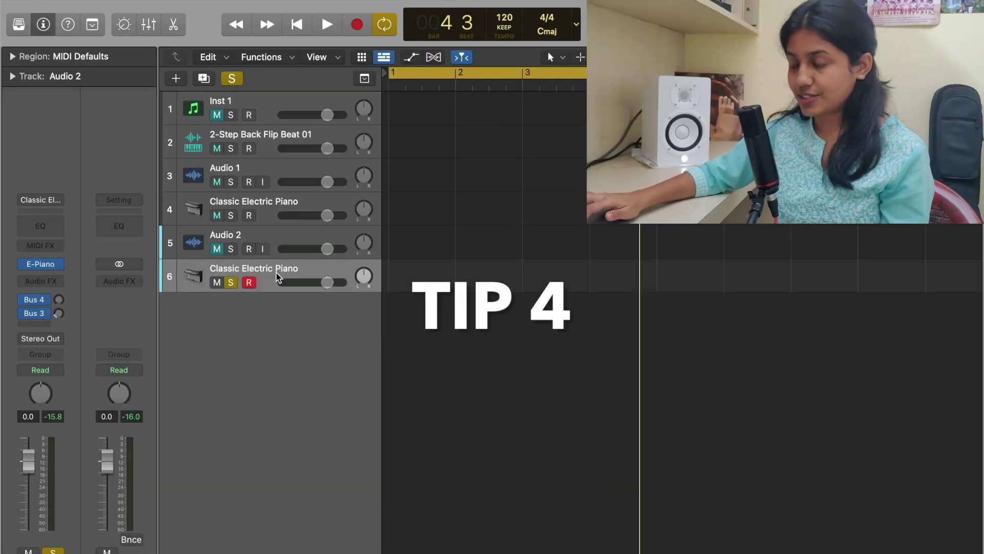
{"action": "key", "text": "super+k"}
{"action": "key", "text": "f"}
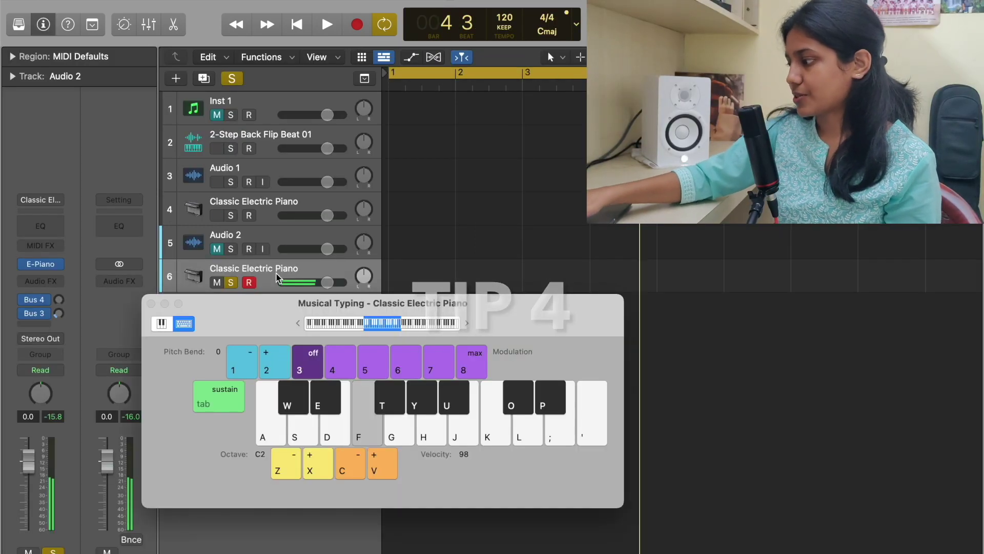
{"action": "key", "text": "f"}
{"action": "key", "text": "g"}
{"action": "key", "text": "x"}
{"action": "key", "text": "g"}
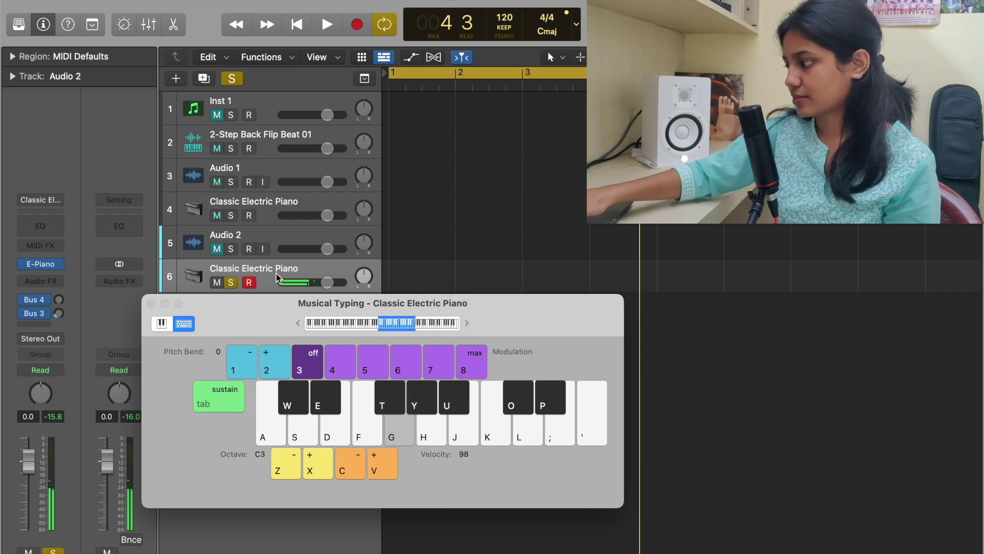
{"action": "left_click", "coordinate": [151, 304]}
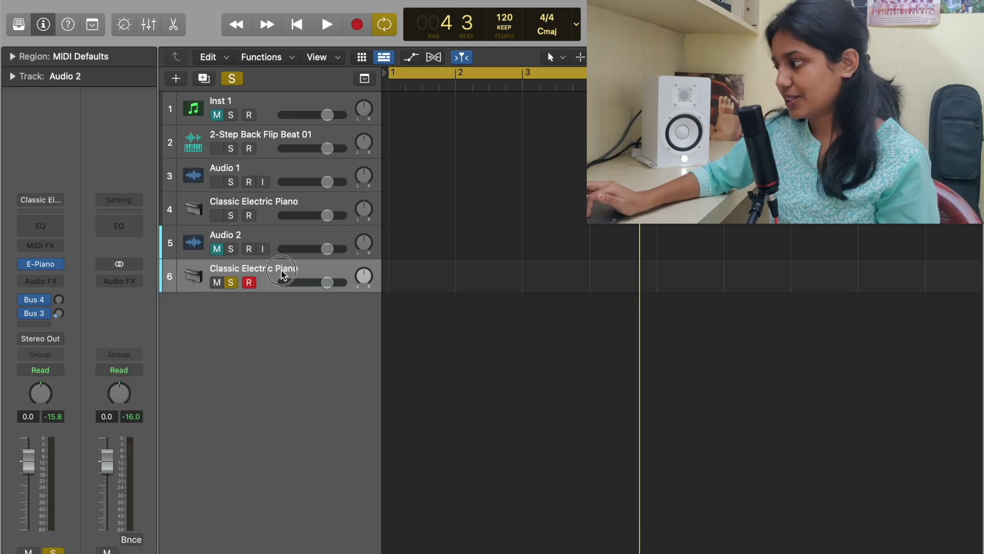
- Add an Arpeggiator to the Classic Electric Piano track, test it with Musical Typing, and move the keyboard and plug-in windows apart
{"action": "left_click", "coordinate": [47, 246]}
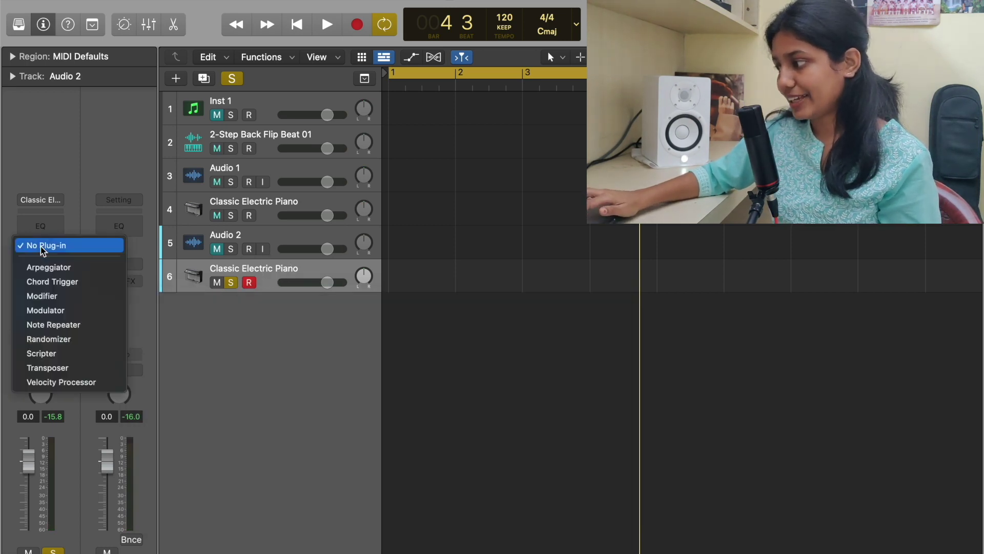
{"action": "left_click", "coordinate": [66, 269]}
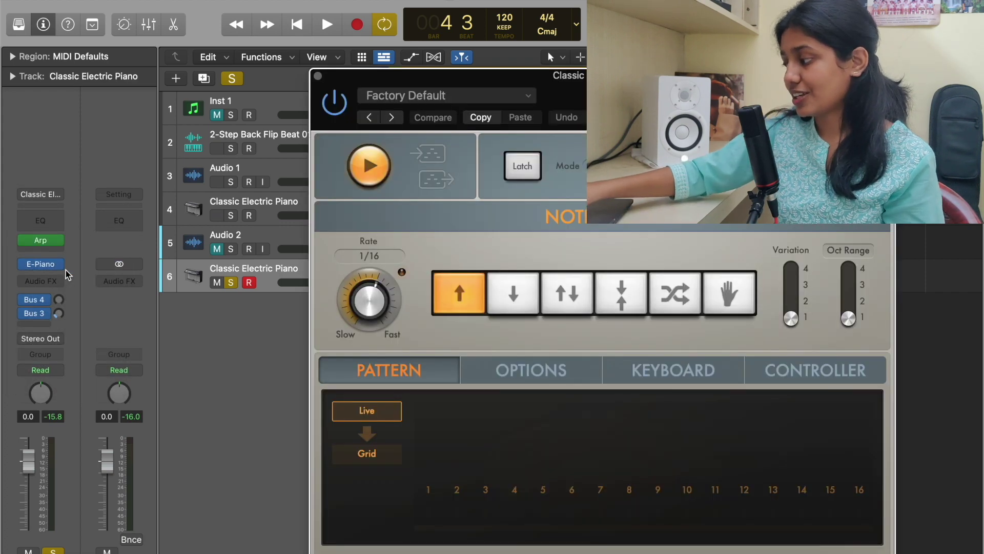
{"action": "key", "text": "super+k"}
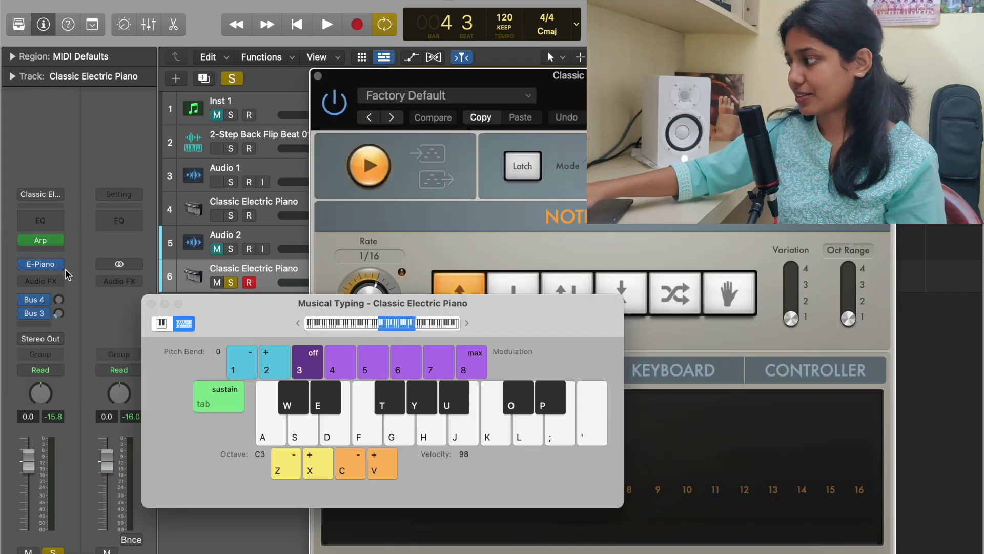
{"action": "key", "text": "g"}
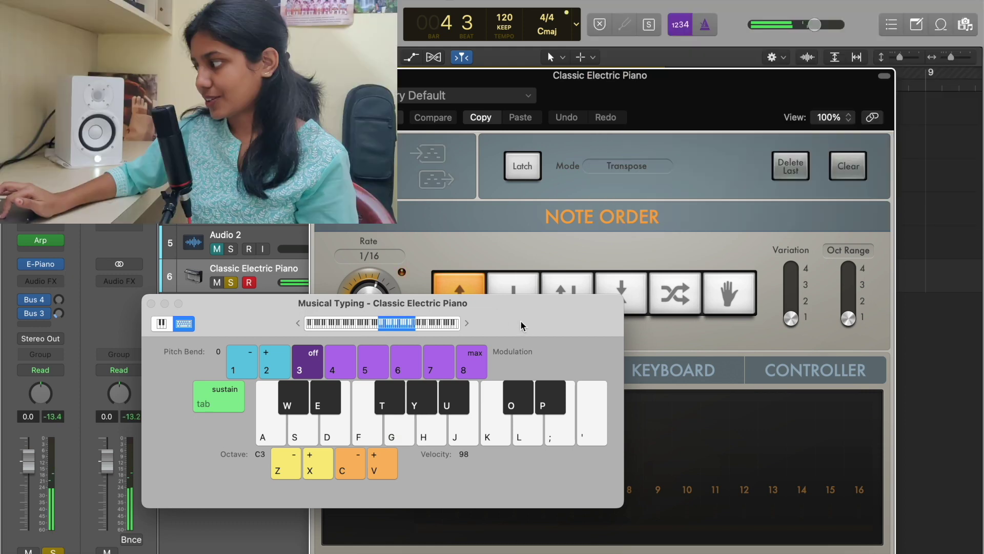
{"action": "left_click_drag", "start_coordinate": [520, 325], "coordinate": [441, 416]}
{"action": "left_click_drag", "start_coordinate": [600, 76], "coordinate": [676, 0]}
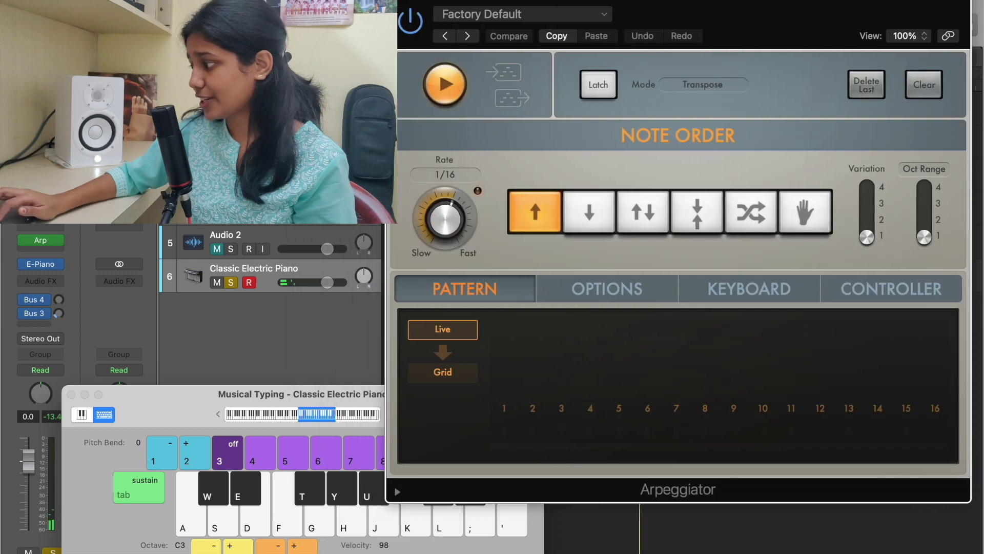
- Audition the Arpeggiator at a 1/8 dotted rate and return the rate to 1/16
{"action": "mouse_move", "coordinate": [448, 220]}
{"action": "left_mouse_down"}
{"action": "mouse_move", "coordinate": [435, 186]}
{"action": "mouse_move", "coordinate": [450, 241]}
{"action": "mouse_move", "coordinate": [434, 213]}
{"action": "left_mouse_up"}
{"action": "key", "text": "h"}
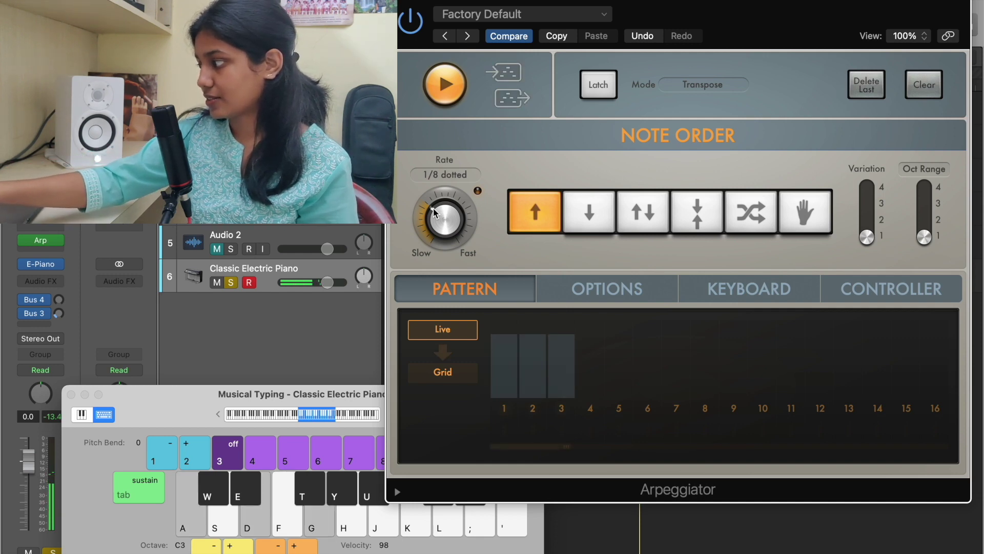
{"action": "left_click_drag", "start_coordinate": [434, 212], "coordinate": [436, 197]}
- Switch the Arpeggiator pattern to Grid, add steps 2 to 4 with varied heights and a shortened step 3, and audition it with notes
{"action": "left_click", "coordinate": [462, 374]}
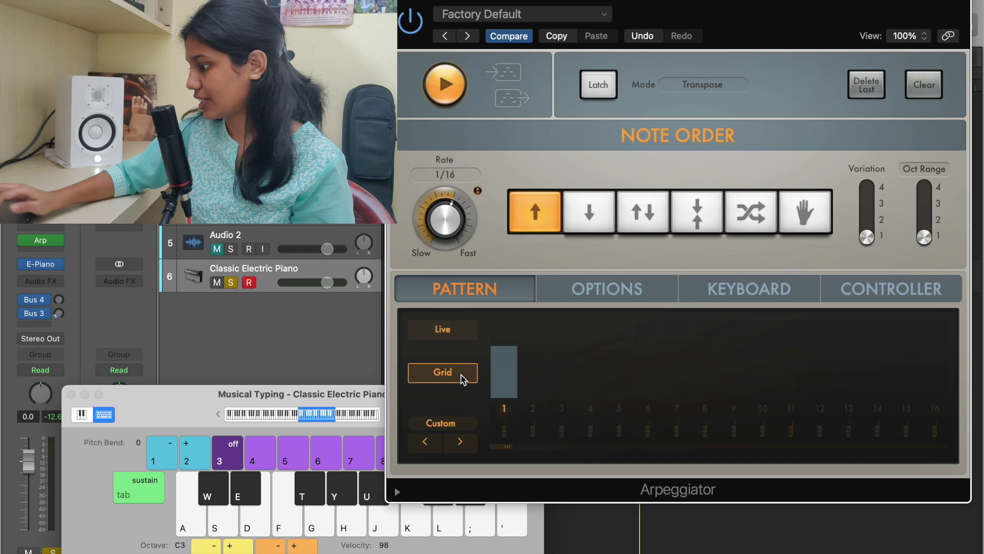
{"action": "left_click_drag", "start_coordinate": [533, 367], "coordinate": [531, 378]}
{"action": "left_click", "coordinate": [560, 392]}
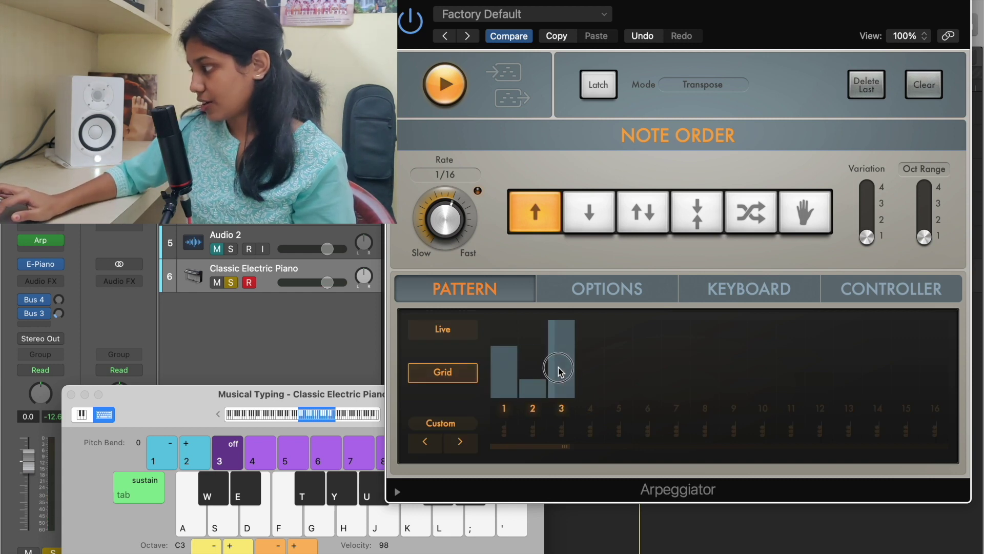
{"action": "left_click", "coordinate": [585, 357]}
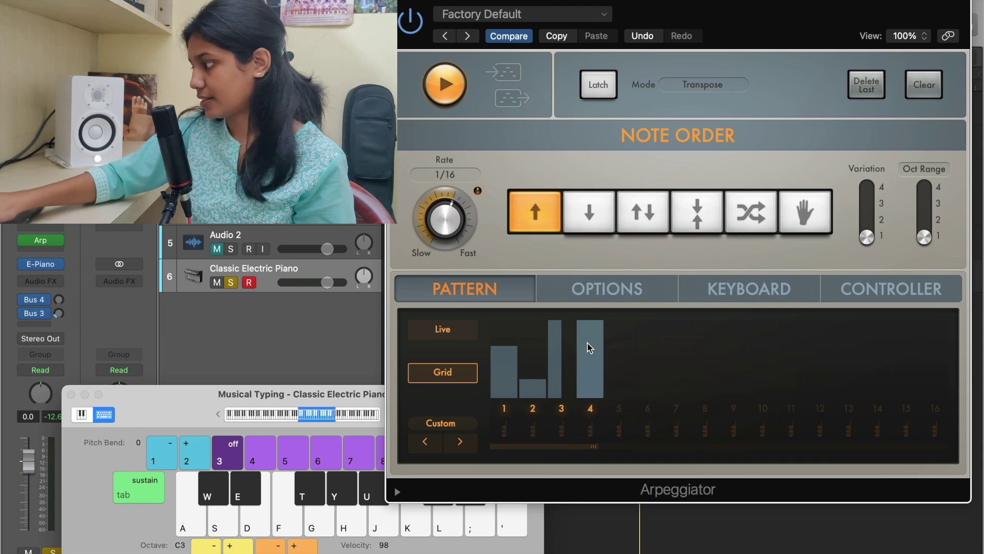
{"action": "key", "text": "g"}
{"action": "key", "text": "h"}
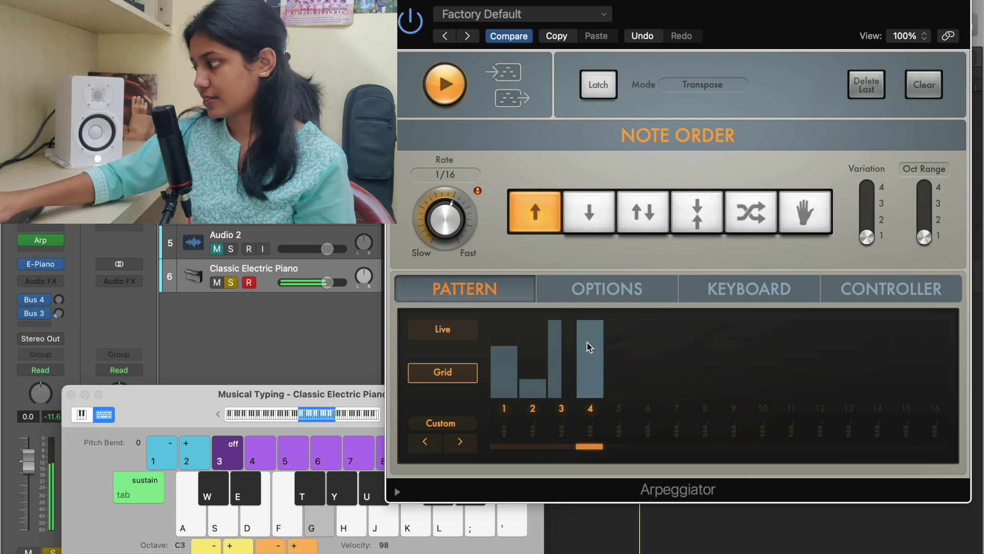
{"action": "key", "text": "f"}
{"action": "key", "text": "h"}
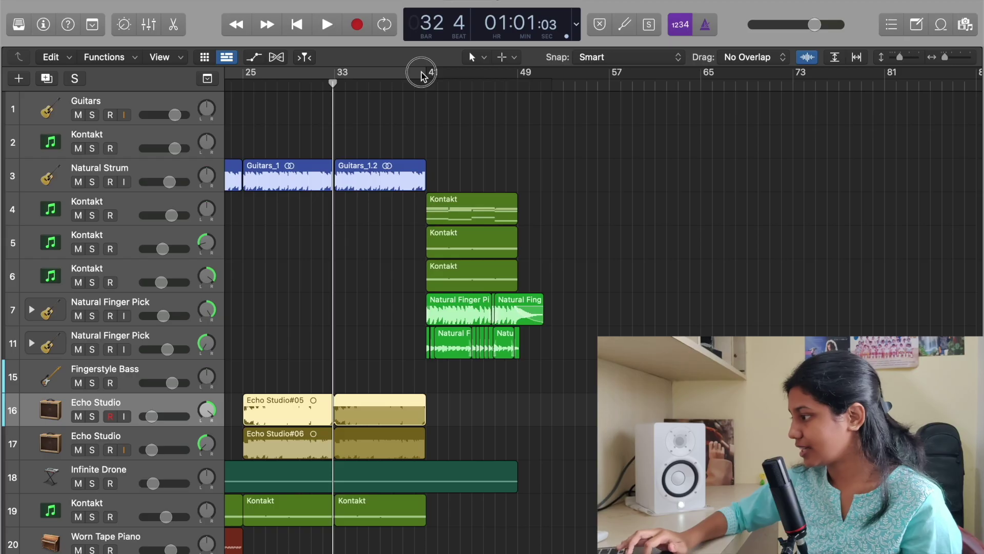
- Set the cycle range from bar 40 to bar 51 and play the ending layers, skipping ahead to about bar 47
{"action": "left_click_drag", "start_coordinate": [421, 77], "coordinate": [538, 77]}
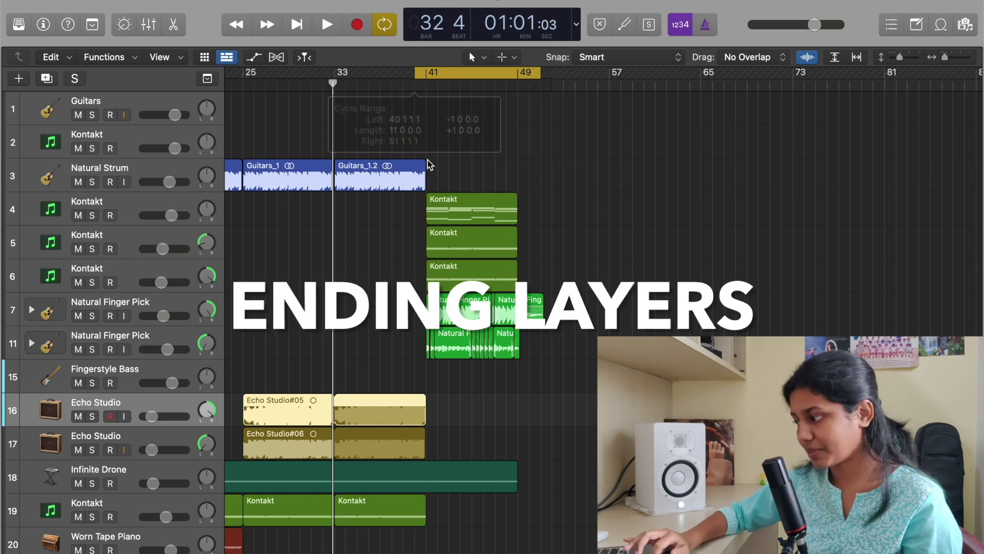
{"action": "scroll", "coordinate": [538, 345], "scroll_direction": "left", "scroll_amount": 10}
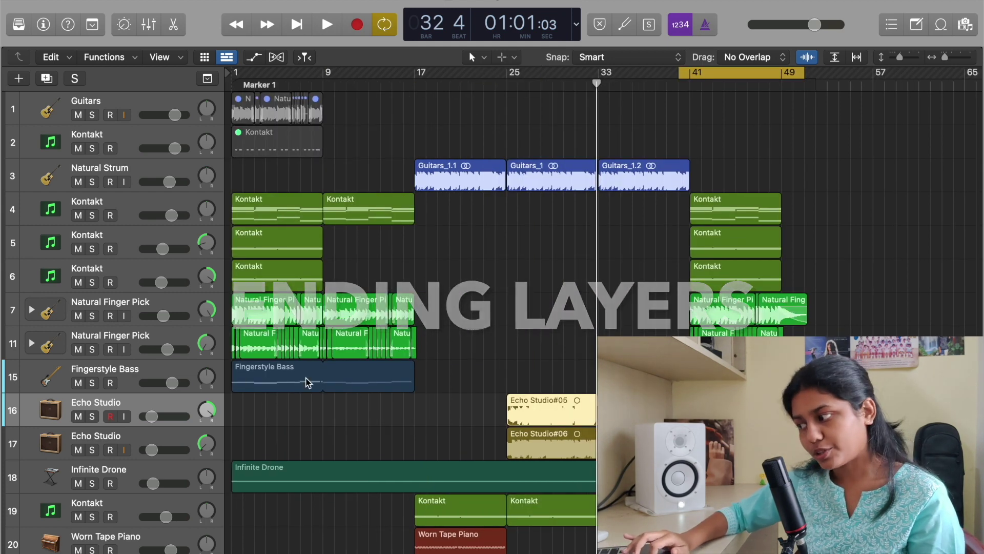
{"action": "scroll", "coordinate": [410, 399], "scroll_direction": "right", "scroll_amount": 5}
{"action": "key", "text": "space"}
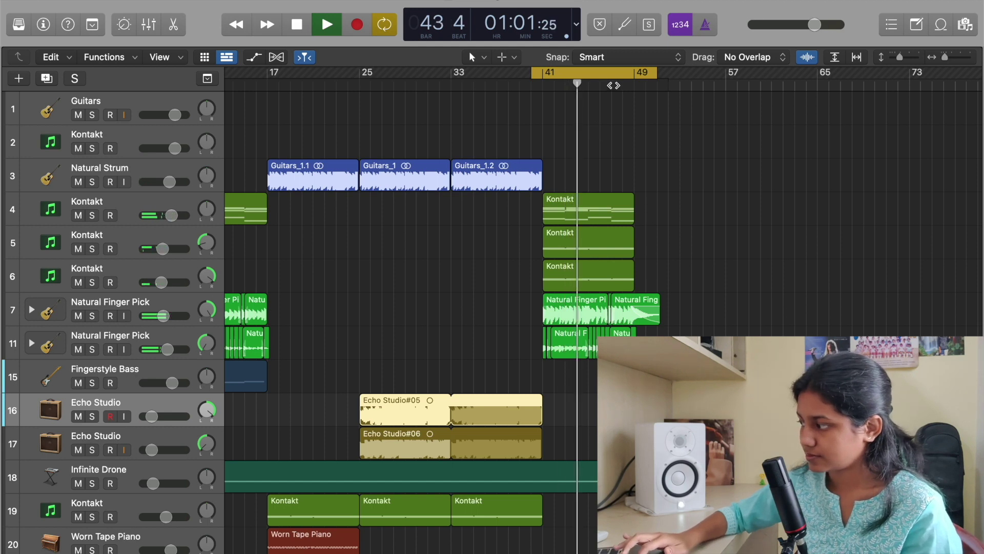
{"action": "left_click", "coordinate": [613, 85]}
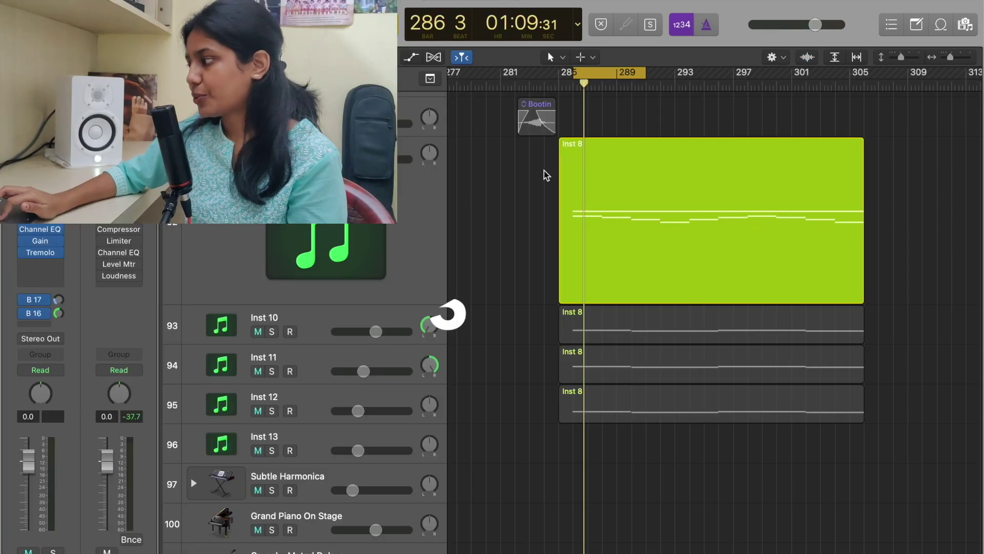
- Draw a volume automation ramp from -8.7 dB to -3.7 dB over bars 286 to 288 on track 92, and play it in a shortened cycle
{"action": "key", "text": "a"}
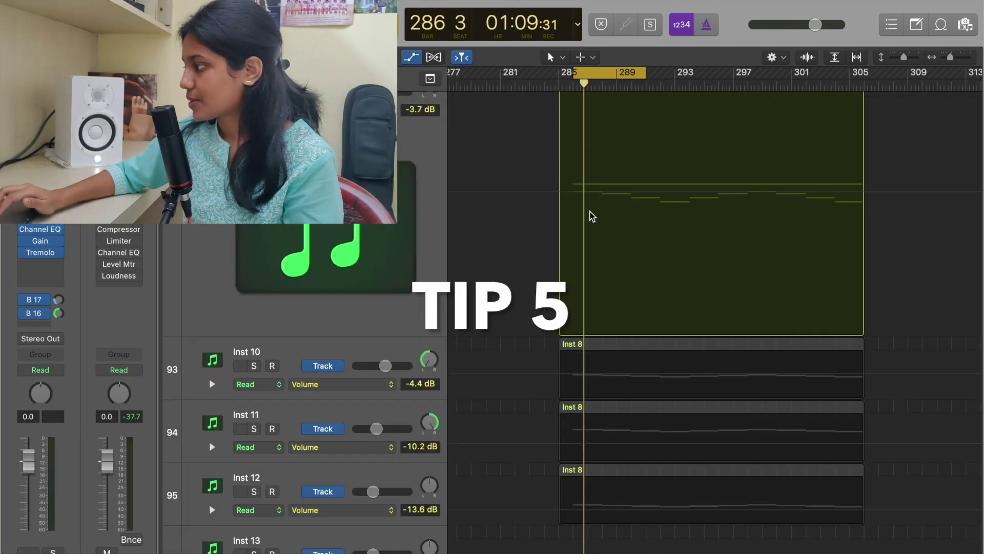
{"action": "key", "text": "super+Down"}
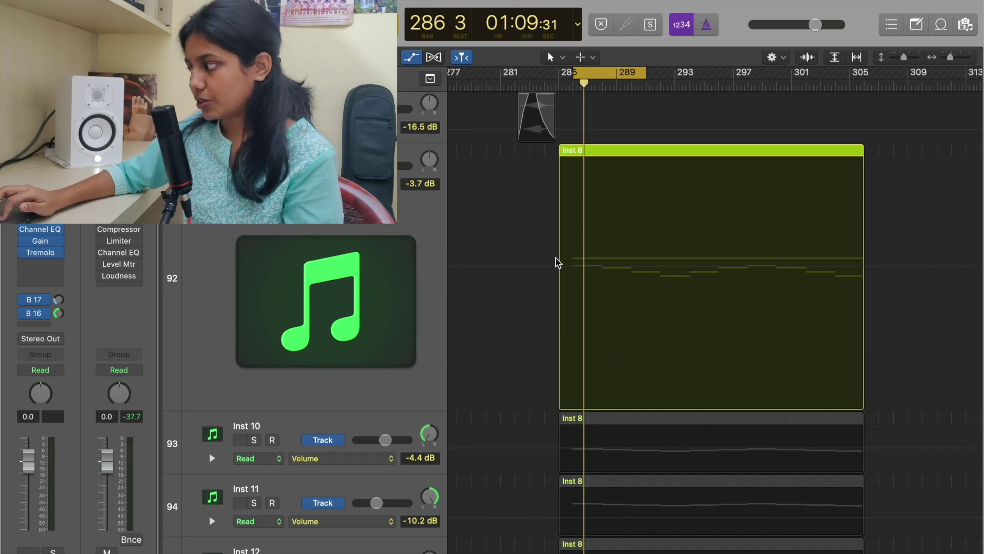
{"action": "left_click", "coordinate": [603, 267]}
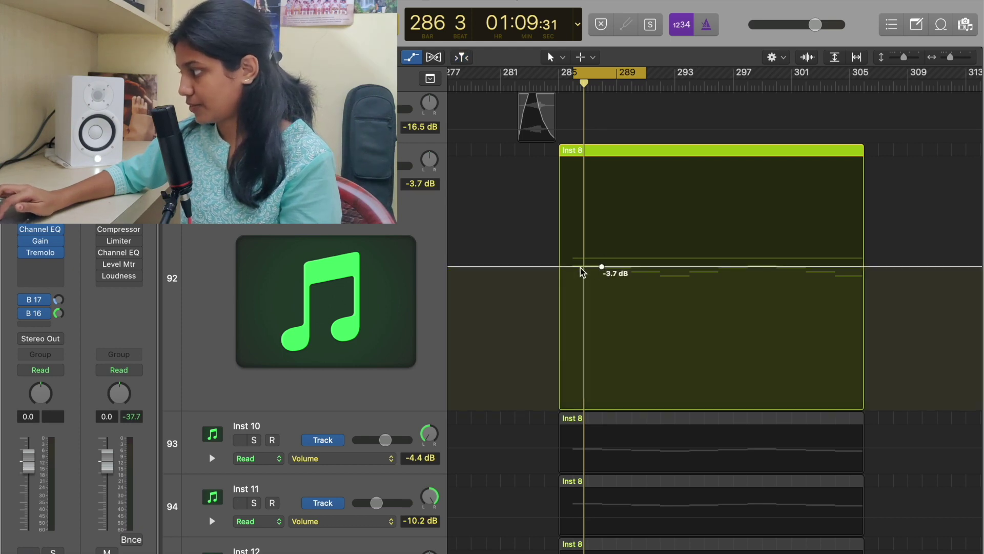
{"action": "left_click_drag", "start_coordinate": [575, 266], "coordinate": [567, 305]}
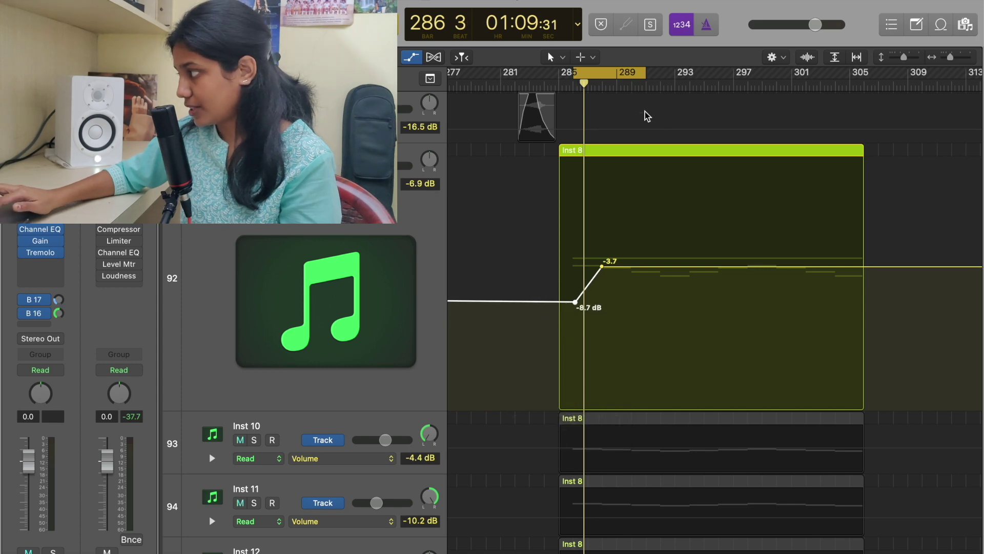
{"action": "left_click_drag", "start_coordinate": [642, 71], "coordinate": [614, 72]}
{"action": "key", "text": "space"}
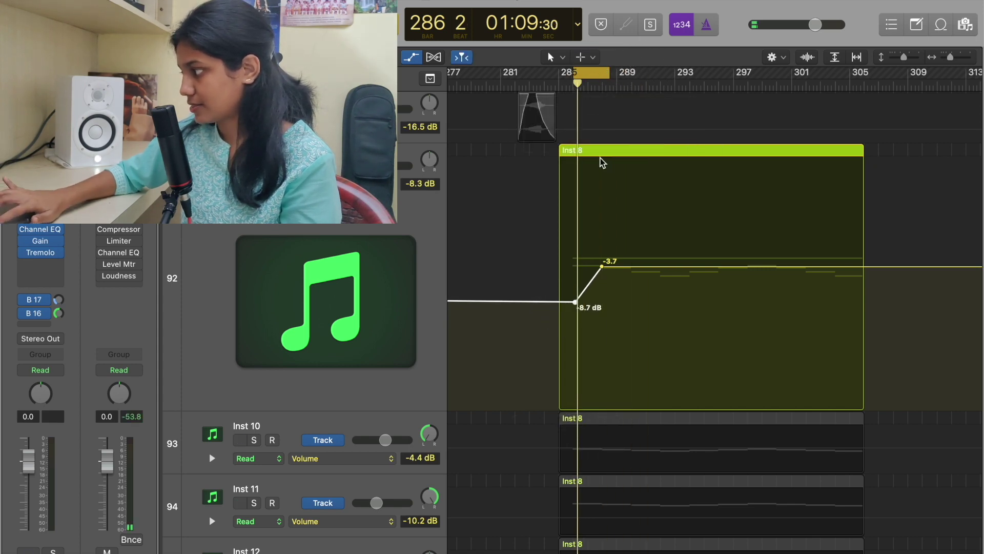
- Bend track 92's volume ramp downward into a slow-starting rise with the Automation Curve Tool, and play the result
{"action": "scroll", "coordinate": [600, 166], "scroll_direction": "up", "scroll_amount": 5}
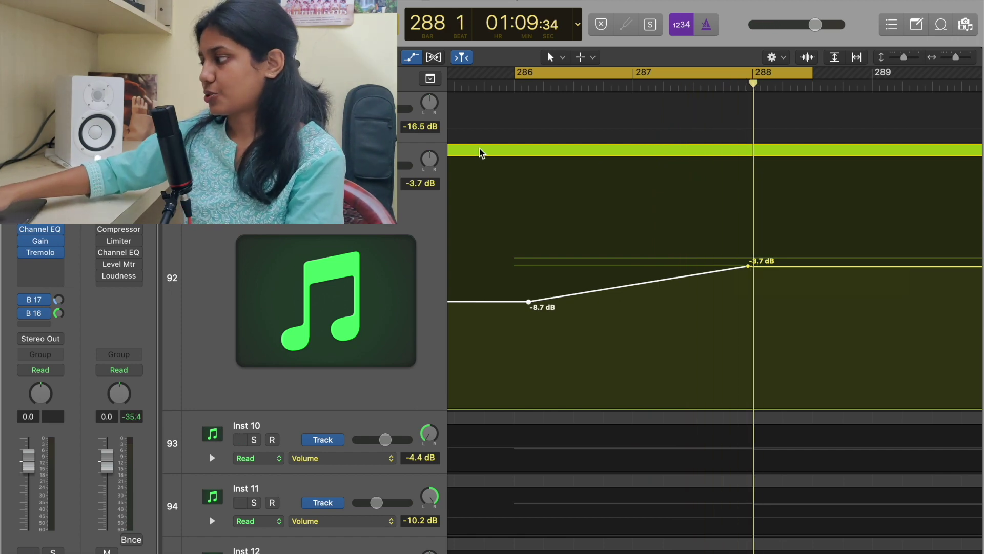
{"action": "key", "text": "t"}
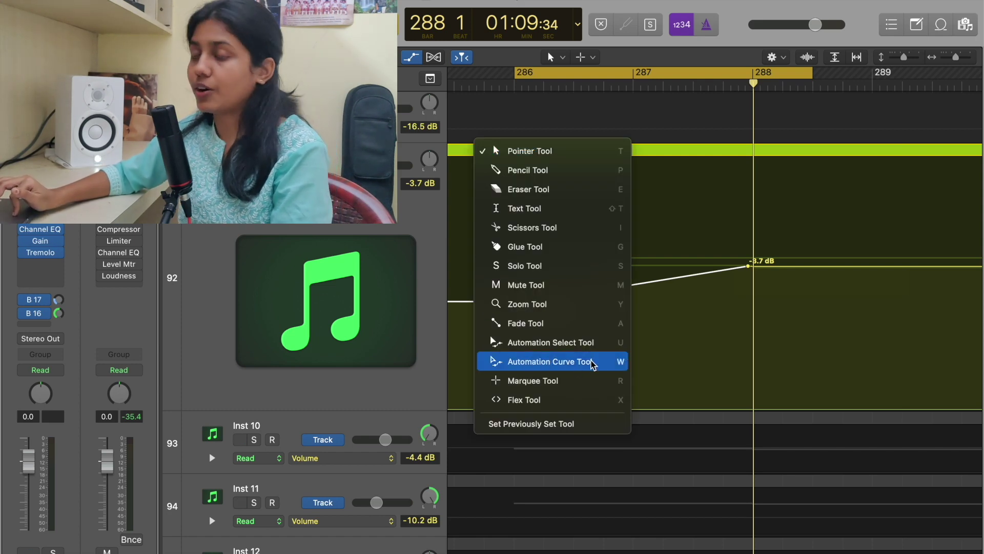
{"action": "left_click", "coordinate": [592, 365]}
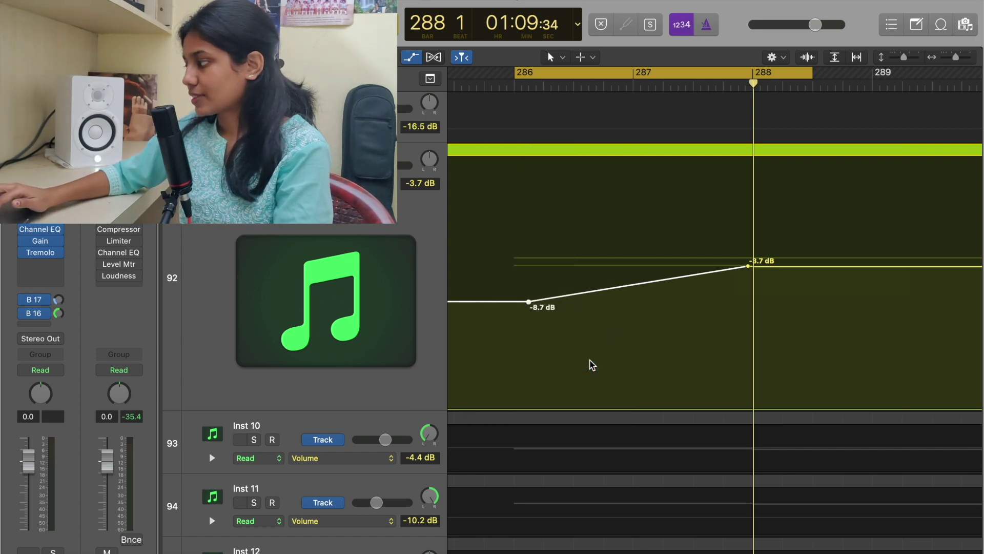
{"action": "left_click_drag", "start_coordinate": [629, 287], "coordinate": [594, 369]}
{"action": "key", "text": "c"}
{"action": "key", "text": "space"}
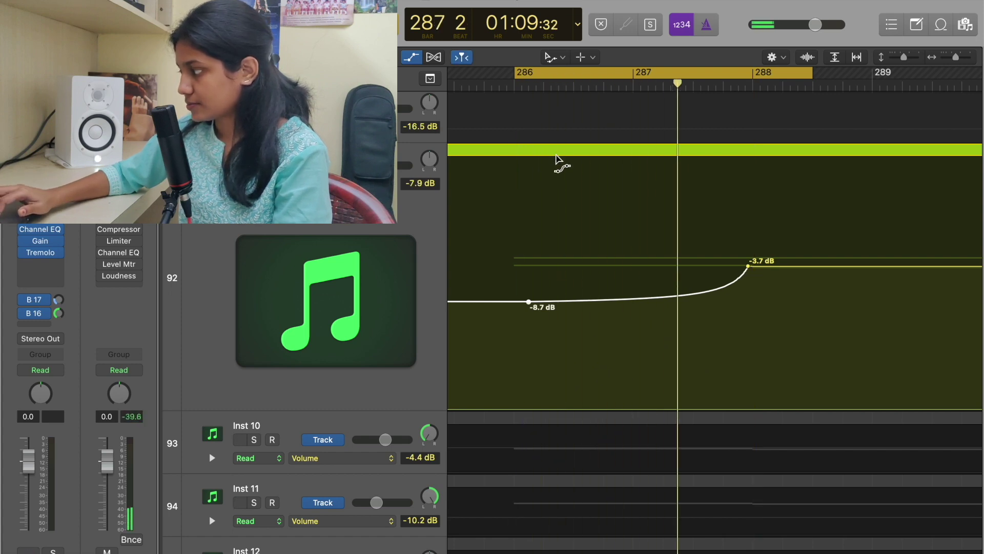
- Stop playback, reshape the curved volume rise once more between bars 286 and 288, and play it again
{"action": "key", "text": "space"}
{"action": "key", "text": "c"}
{"action": "left_click_drag", "start_coordinate": [708, 289], "coordinate": [660, 292]}
{"action": "key", "text": "space"}
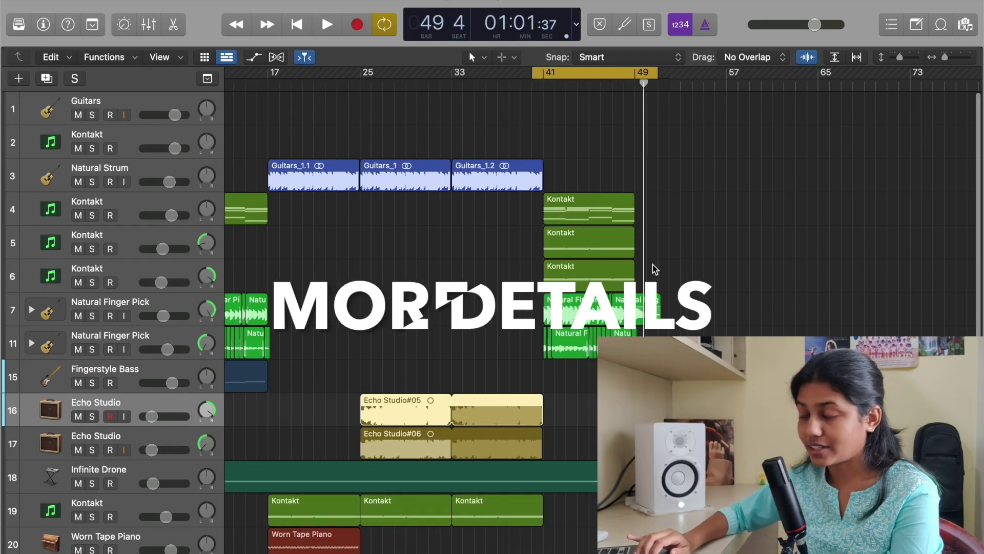
- Show the track automation and examine the send automation on Kontakt tracks 4 to 6 around bars 47 to 51
{"action": "scroll", "coordinate": [655, 269], "scroll_direction": "left", "scroll_amount": 2}
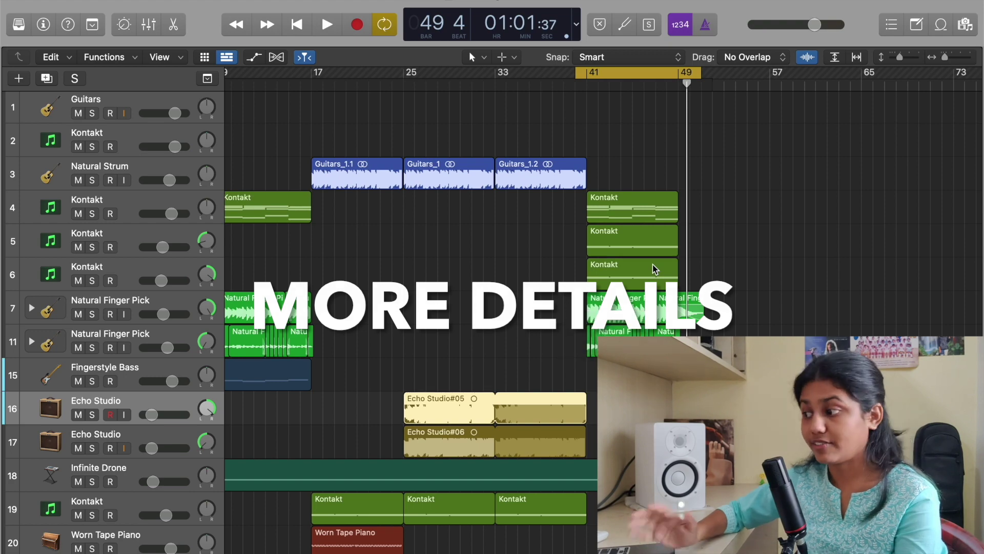
{"action": "key", "text": "a"}
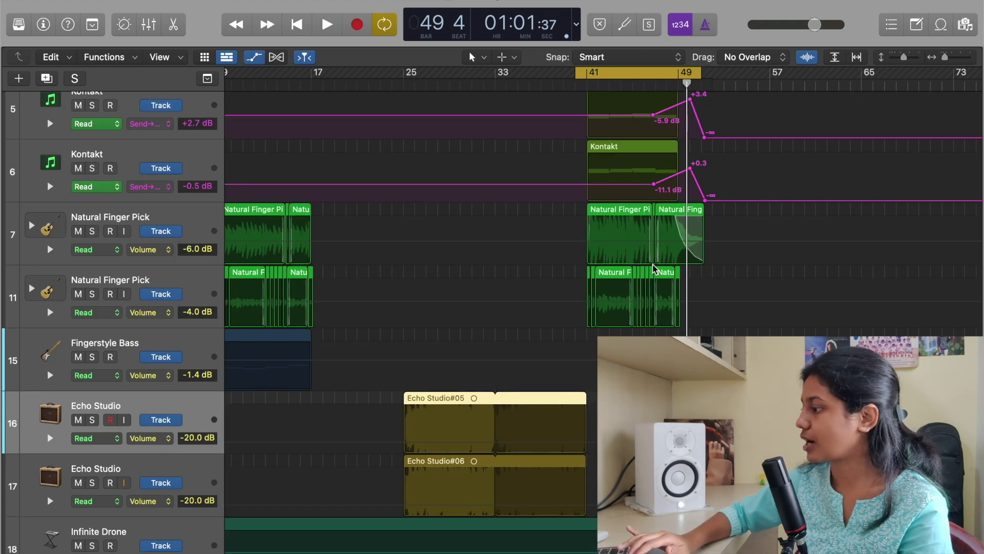
{"action": "scroll", "coordinate": [655, 269], "scroll_direction": "up", "scroll_amount": 5}
{"action": "scroll", "coordinate": [655, 269], "scroll_direction": "up", "scroll_amount": 3}
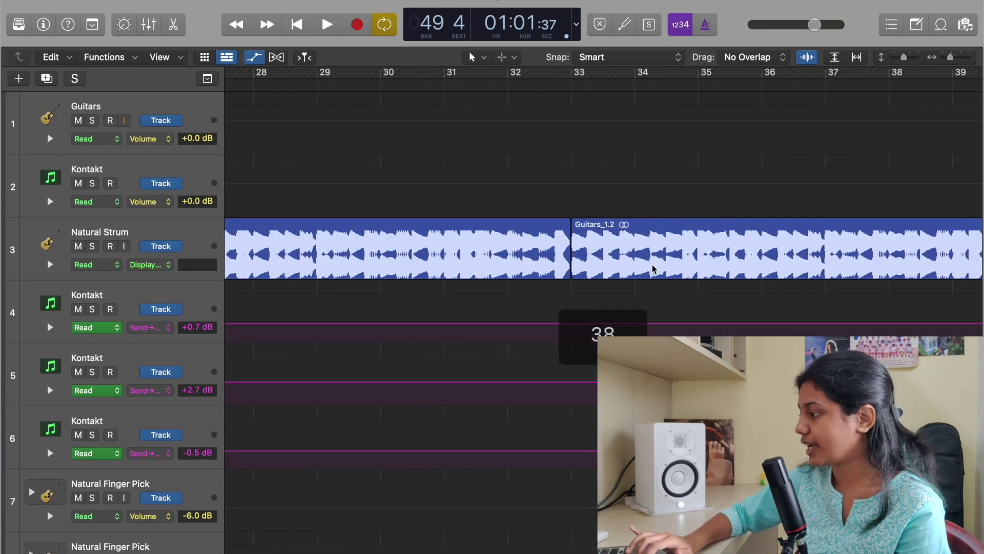
{"action": "scroll", "coordinate": [655, 269], "scroll_direction": "down", "scroll_amount": 4}
{"action": "scroll", "coordinate": [655, 269], "scroll_direction": "up", "scroll_amount": 4}
{"action": "scroll", "coordinate": [654, 268], "scroll_direction": "right", "scroll_amount": 10}
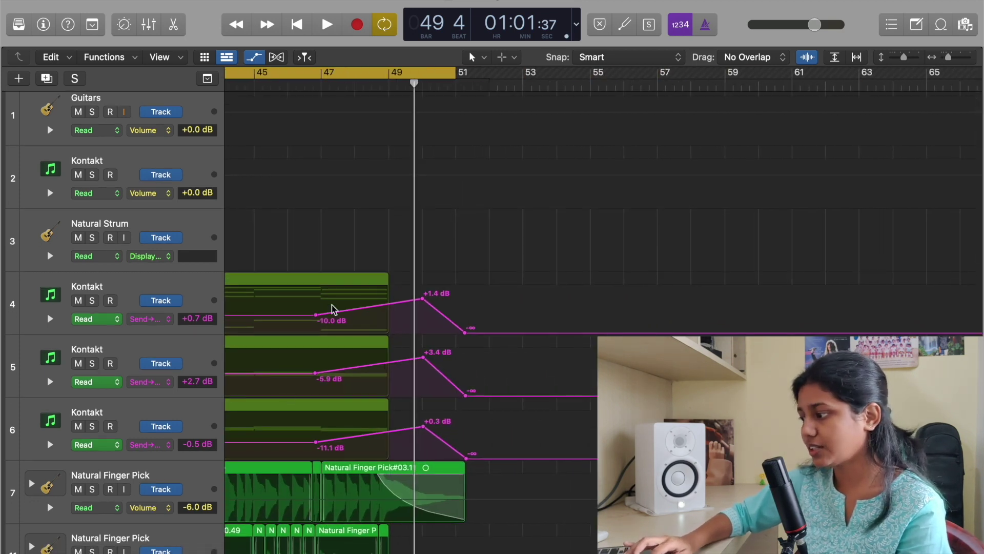
- Select Kontakt track 4, check which parameter its automation controls, and show its channel strip in the inspector
{"action": "left_click", "coordinate": [177, 291]}
{"action": "left_click", "coordinate": [154, 319]}
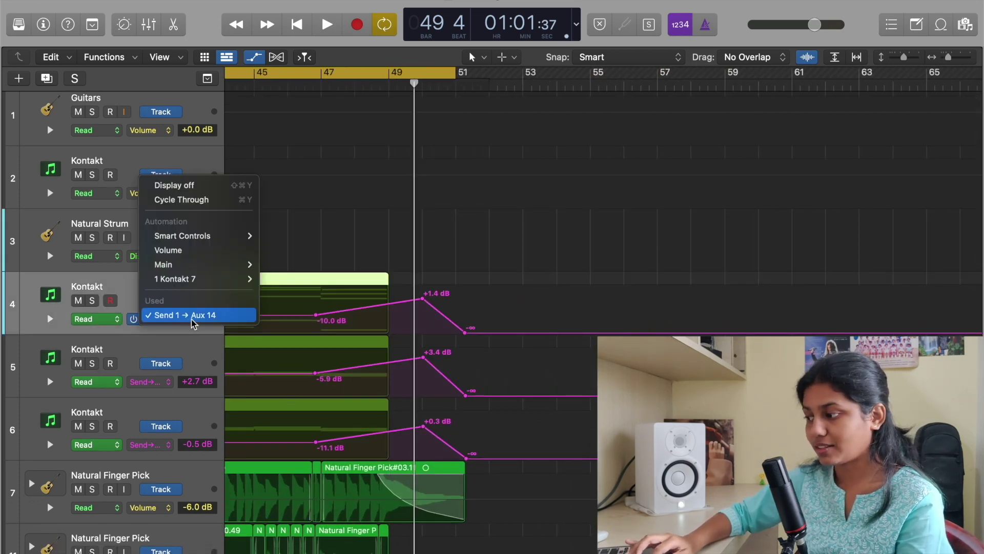
{"action": "left_click", "coordinate": [180, 347]}
{"action": "key", "text": "i"}
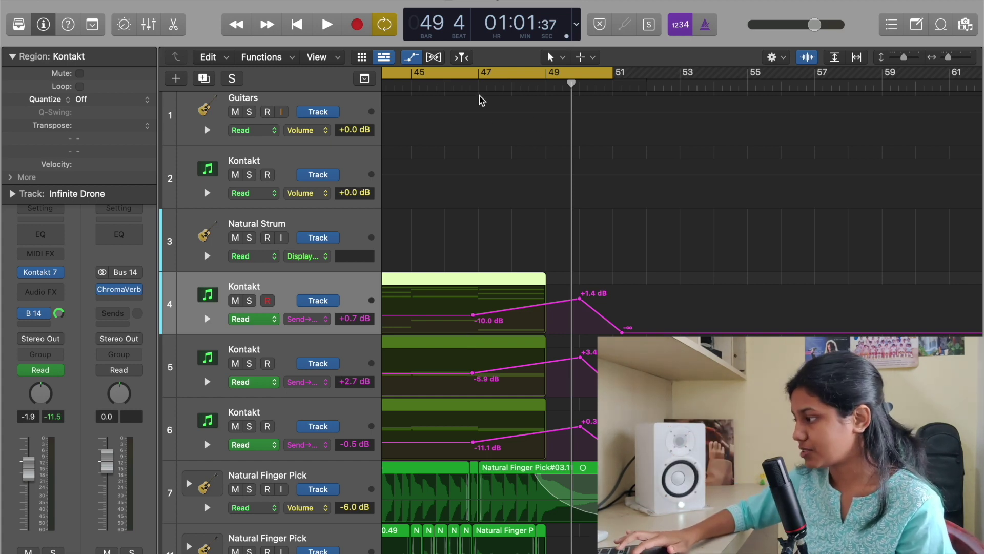
- Play the ending from around bar 47 to hear the send automation on Kontakt tracks 4 to 6, and stop playback
{"action": "double_click", "coordinate": [484, 81]}
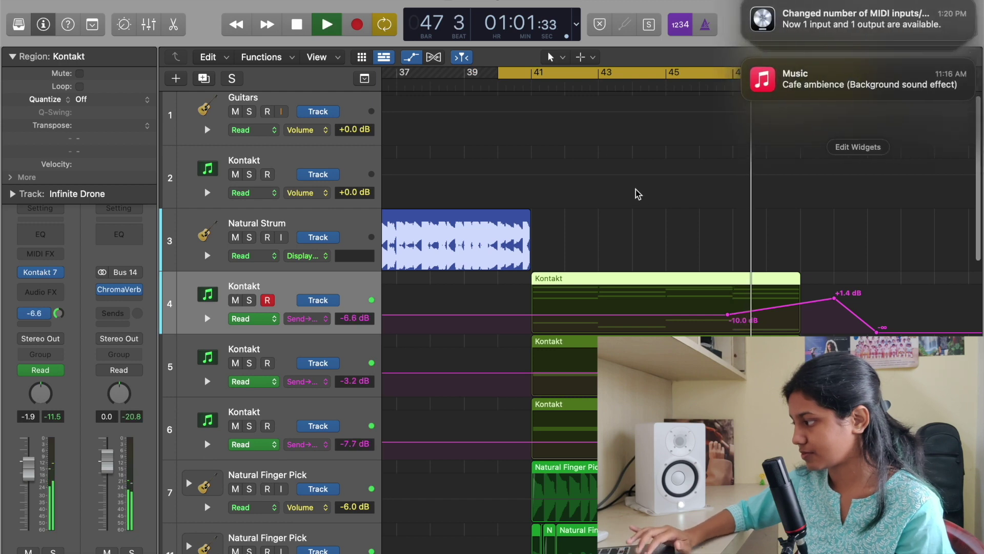
{"action": "scroll", "coordinate": [701, 242], "scroll_direction": "right", "scroll_amount": 5}
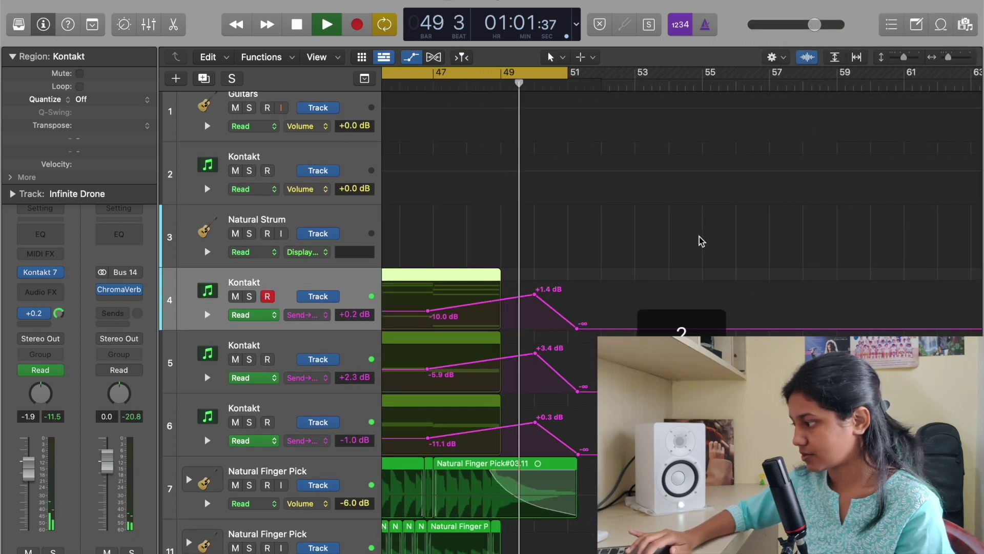
{"action": "key", "text": "space"}
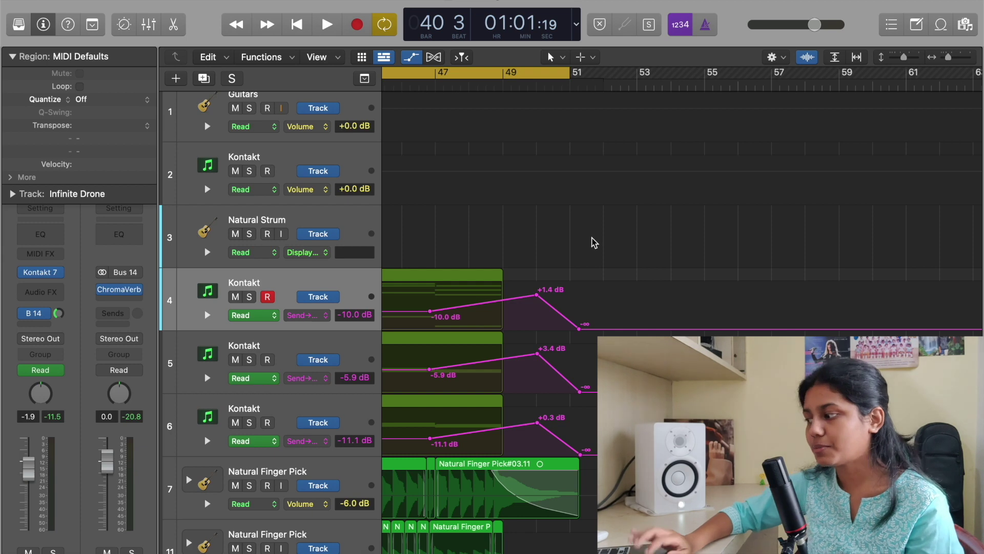
- Examine the pan automation on the Surging Waves Riser 02 region around bars 22 to 25, and play it with its track soloed
{"action": "scroll", "coordinate": [593, 242], "scroll_direction": "down", "scroll_amount": 5}
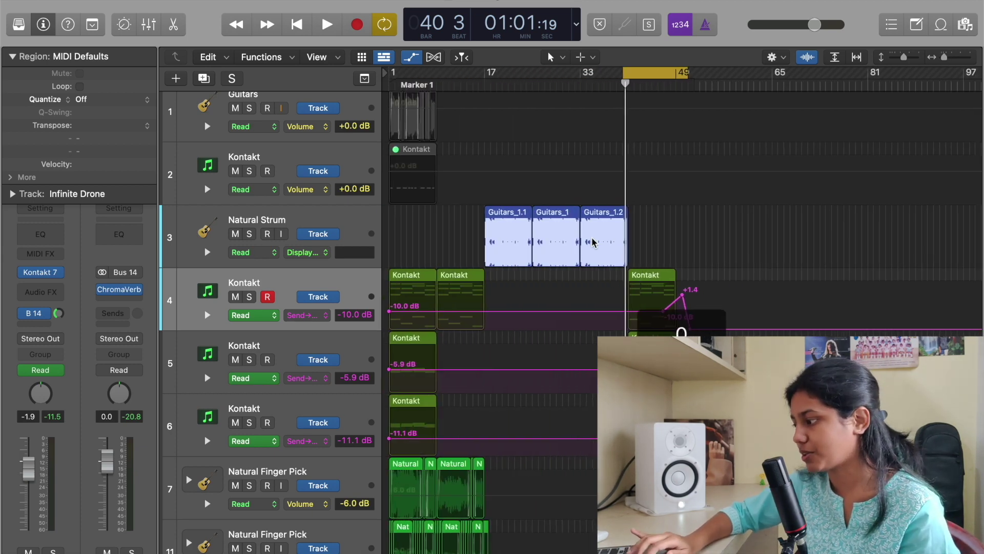
{"action": "scroll", "coordinate": [593, 242], "scroll_direction": "down", "scroll_amount": 10}
{"action": "scroll", "coordinate": [593, 242], "scroll_direction": "up", "scroll_amount": 10}
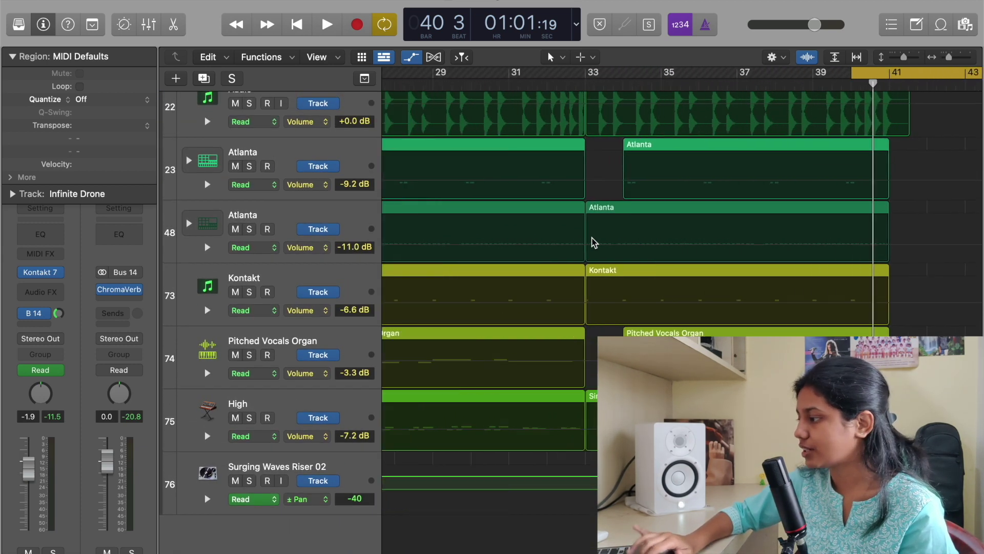
{"action": "scroll", "coordinate": [580, 247], "scroll_direction": "right", "scroll_amount": 3}
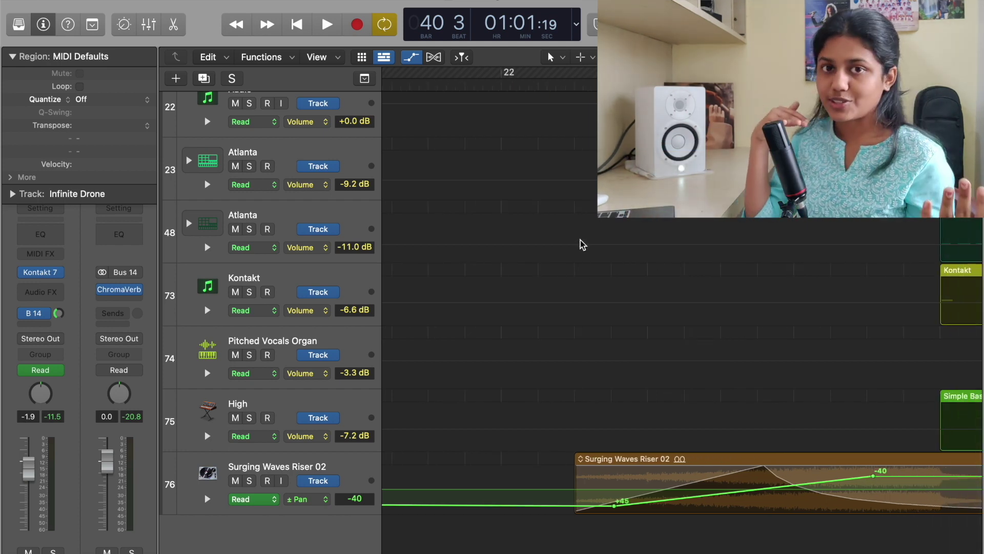
{"action": "scroll", "coordinate": [583, 245], "scroll_direction": "right", "scroll_amount": 2}
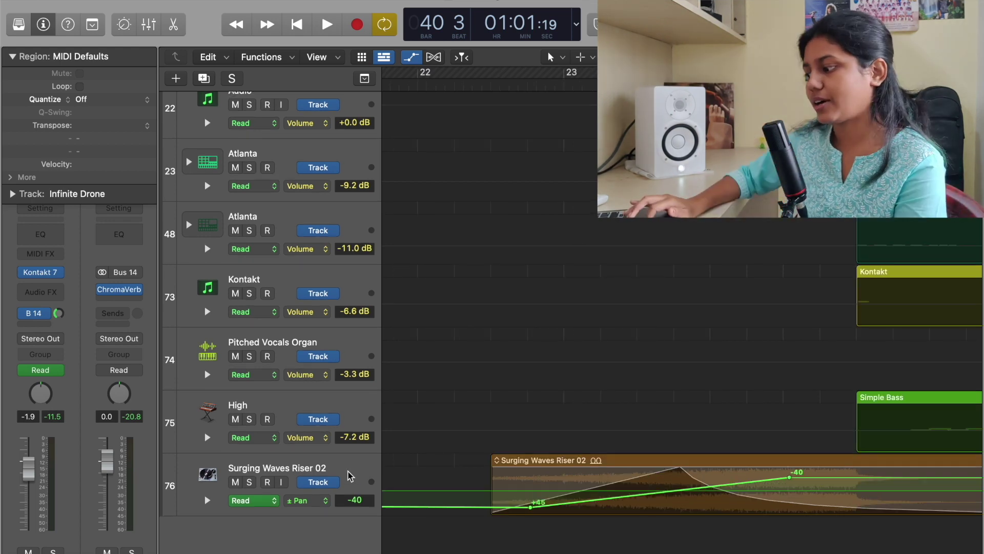
{"action": "left_click", "coordinate": [533, 509]}
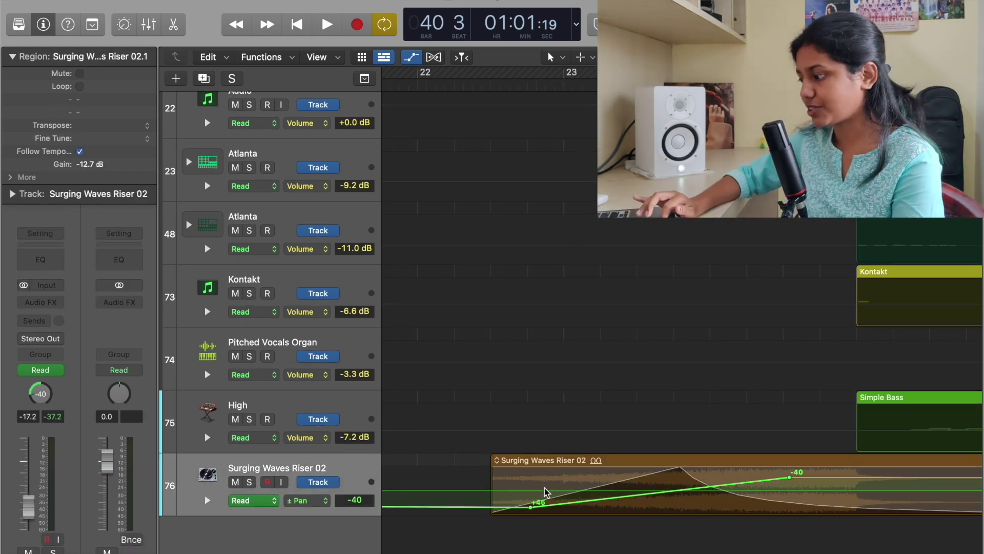
{"action": "key", "text": "s"}
{"action": "key", "text": "space"}
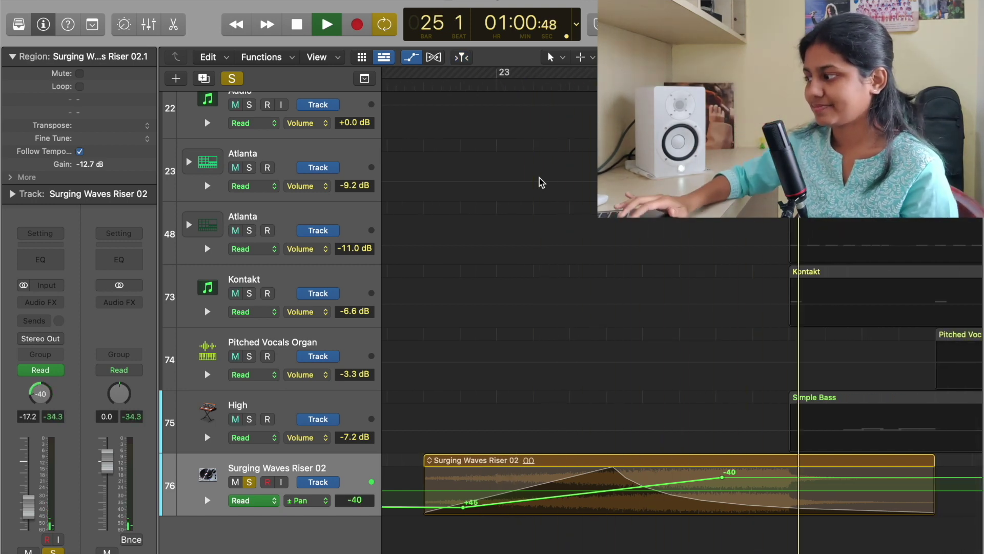
- Turn off the solo and hide the track automation in the whole arrangement
{"action": "left_click", "coordinate": [232, 79]}
{"action": "key", "text": "a"}
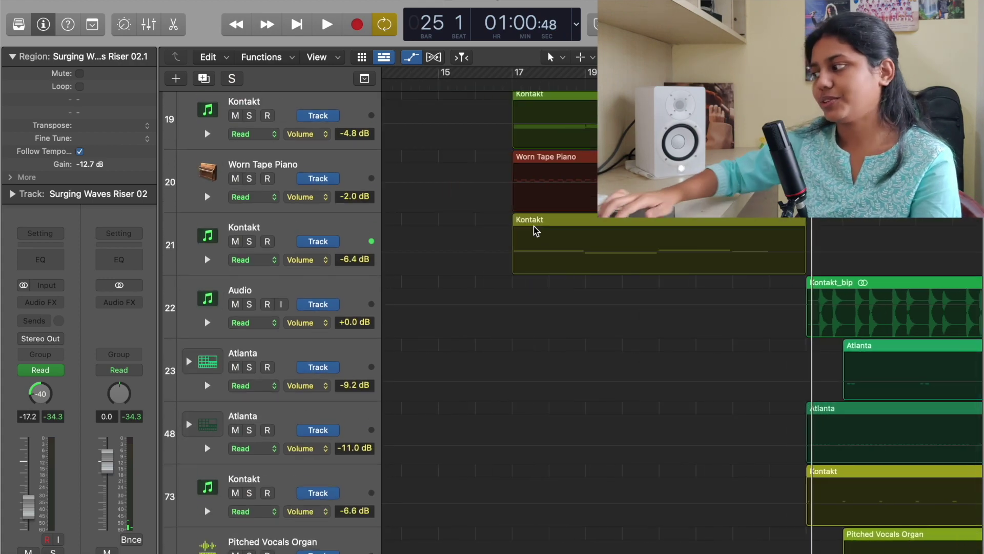
{"action": "key", "text": "super+Left"}
{"action": "key", "text": "super+Left"}
{"action": "scroll", "coordinate": [533, 226], "scroll_direction": "up", "scroll_amount": 2}
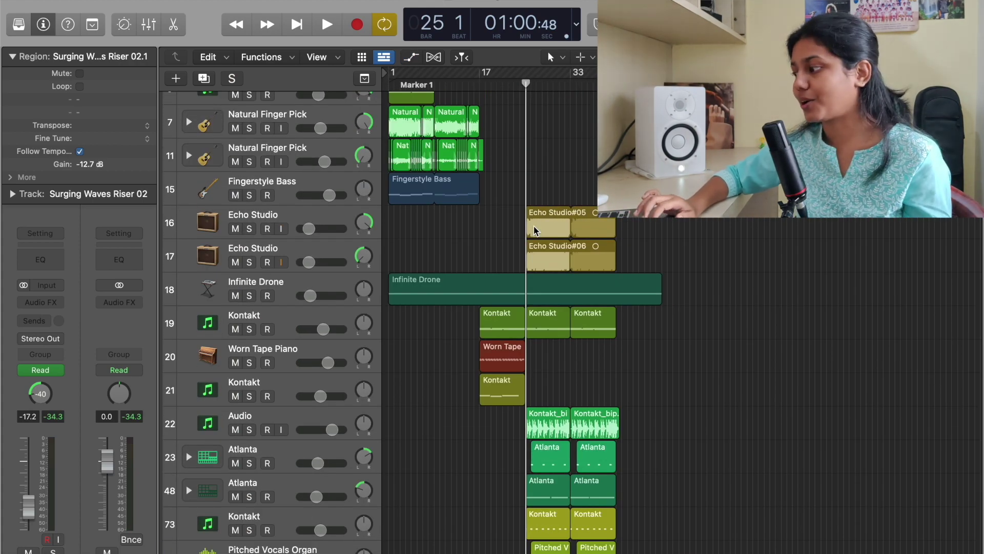
- Set the cycle range to span the song from bar 1, and look over all tracks from Guitars to Surging Waves Riser 02
{"action": "scroll", "coordinate": [534, 230], "scroll_direction": "up", "scroll_amount": 5}
{"action": "scroll", "coordinate": [536, 231], "scroll_direction": "down", "scroll_amount": 8}
{"action": "scroll", "coordinate": [536, 231], "scroll_direction": "up", "scroll_amount": 9}
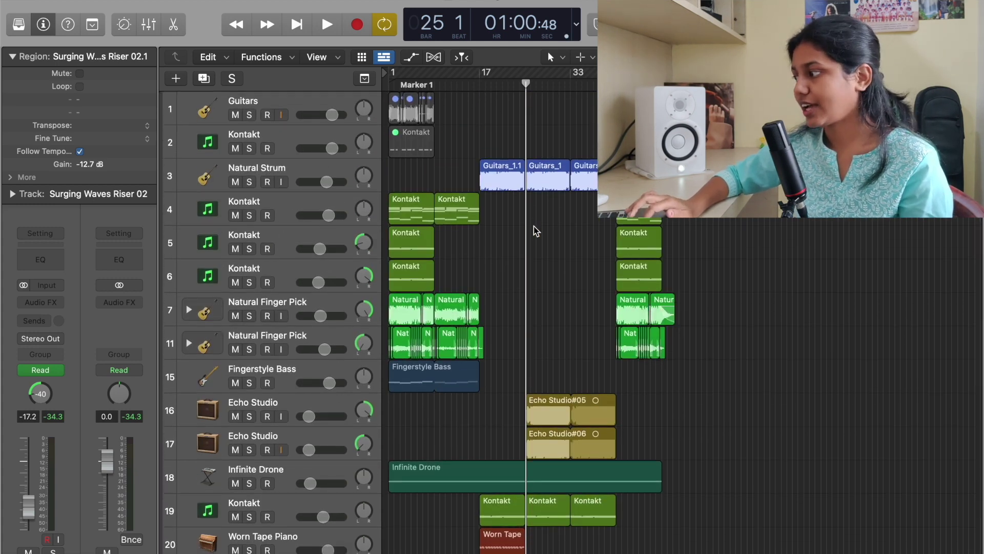
{"action": "key", "text": "super+u"}
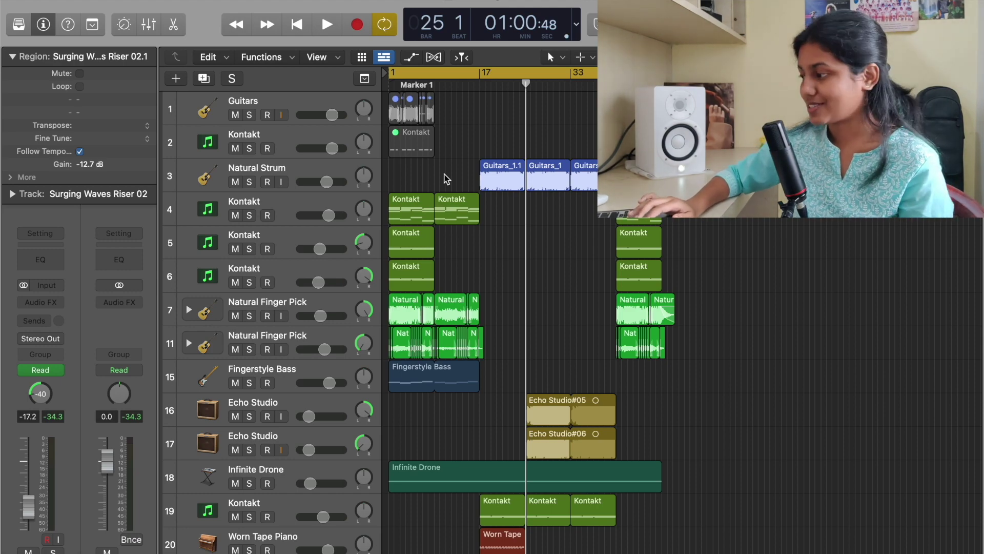
{"action": "scroll", "coordinate": [445, 179], "scroll_direction": "down", "scroll_amount": 10}
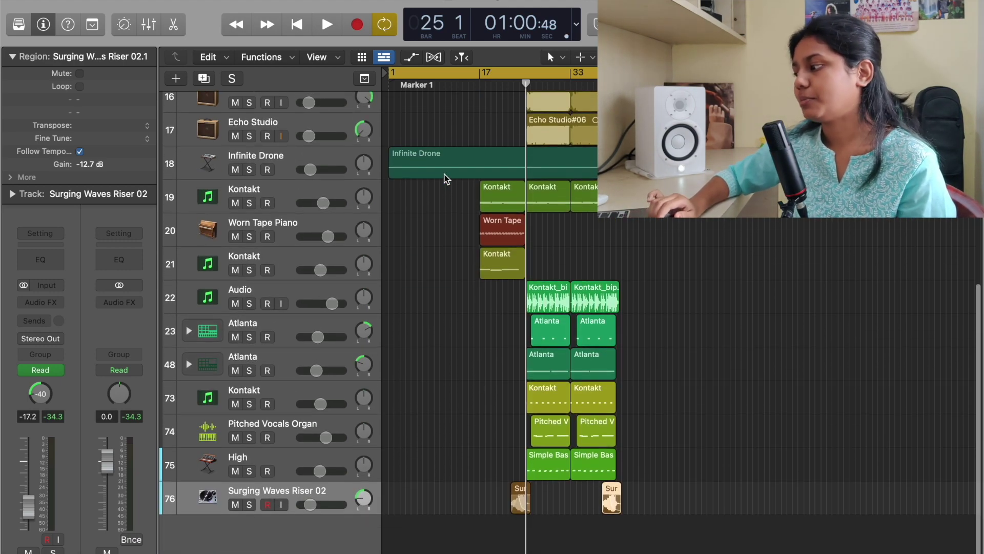
{"action": "scroll", "coordinate": [445, 178], "scroll_direction": "up", "scroll_amount": 10}
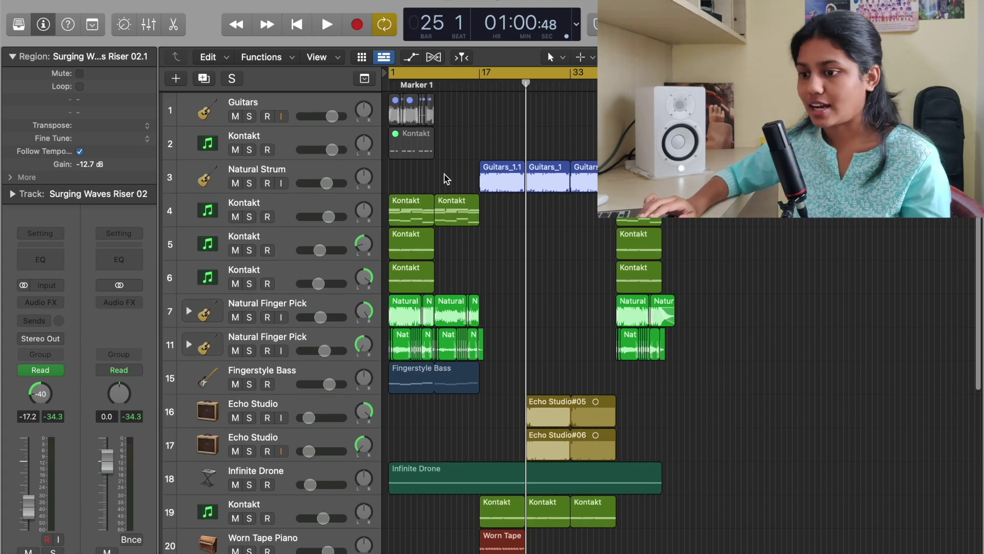
{"action": "scroll", "coordinate": [525, 377], "scroll_direction": "down", "scroll_amount": 10}
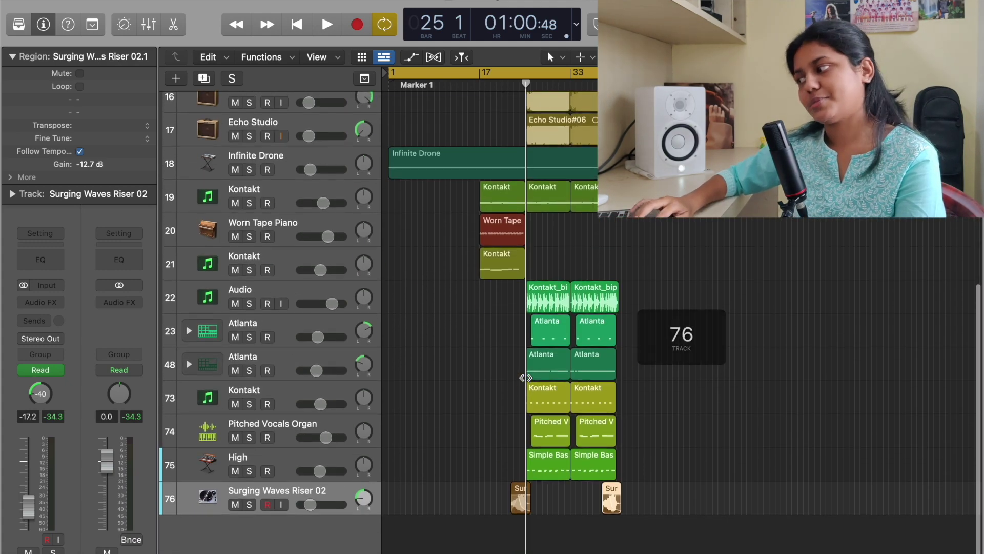